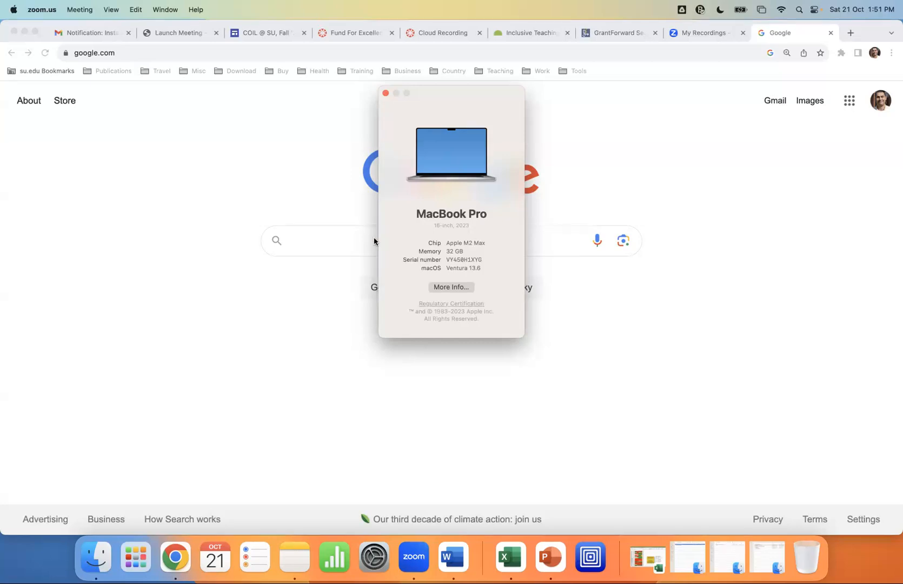
Bring Chrome forward on Google's homepage after checking the Mac's M2 Max, 32 GB, Ventura 13.6 specs
left_click(350, 244)
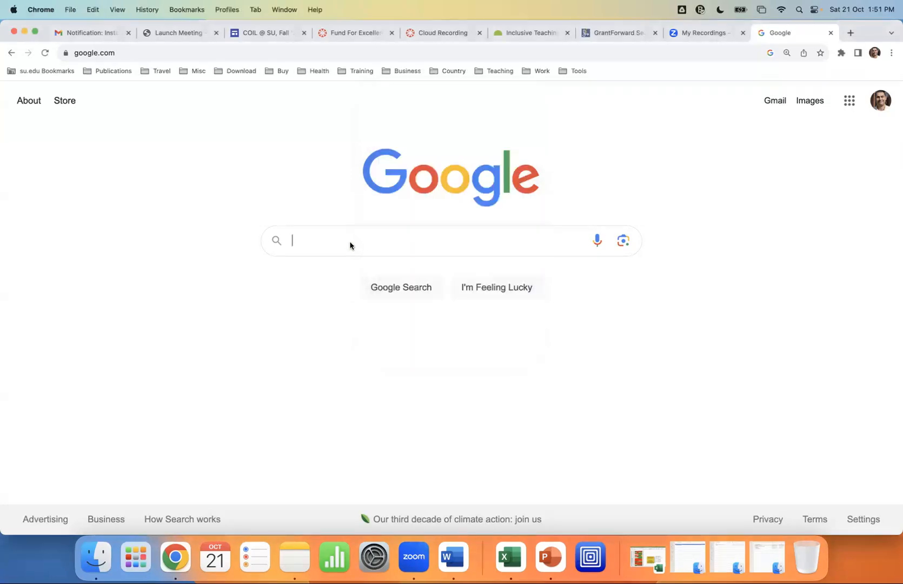
Search Google for UTM and open the 'UTM | Virtual machines for Mac' result
type("UTM")
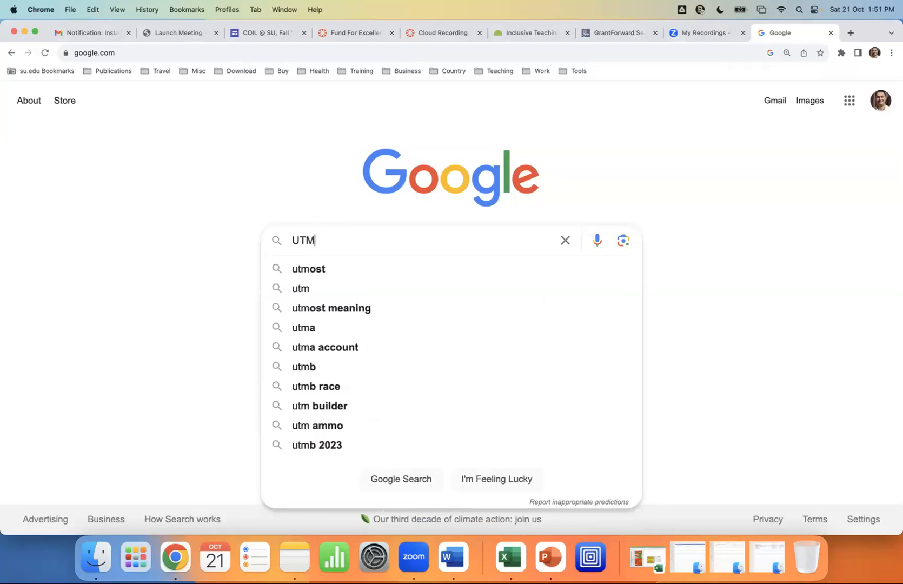
key("BackSpace")
key("BackSpace")
key("BackSpace")
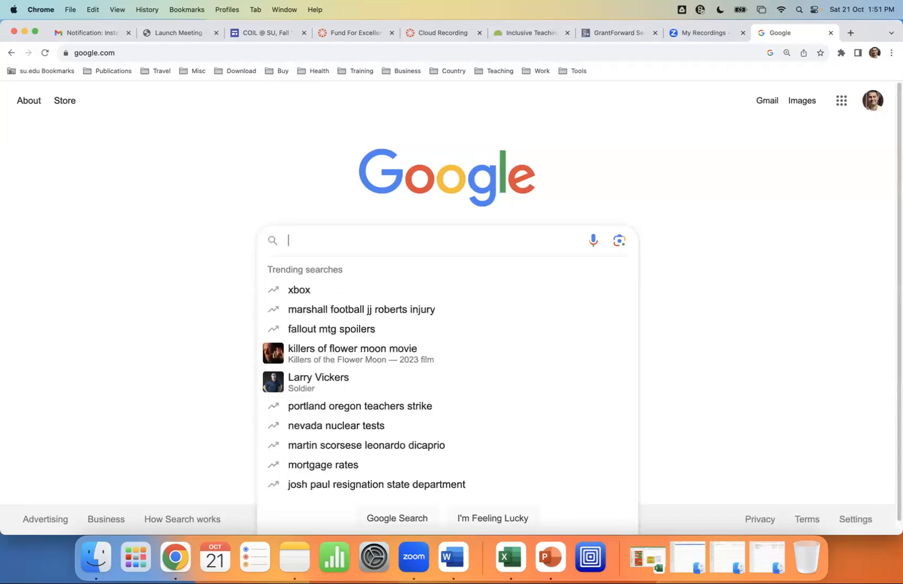
type("Virtyua")
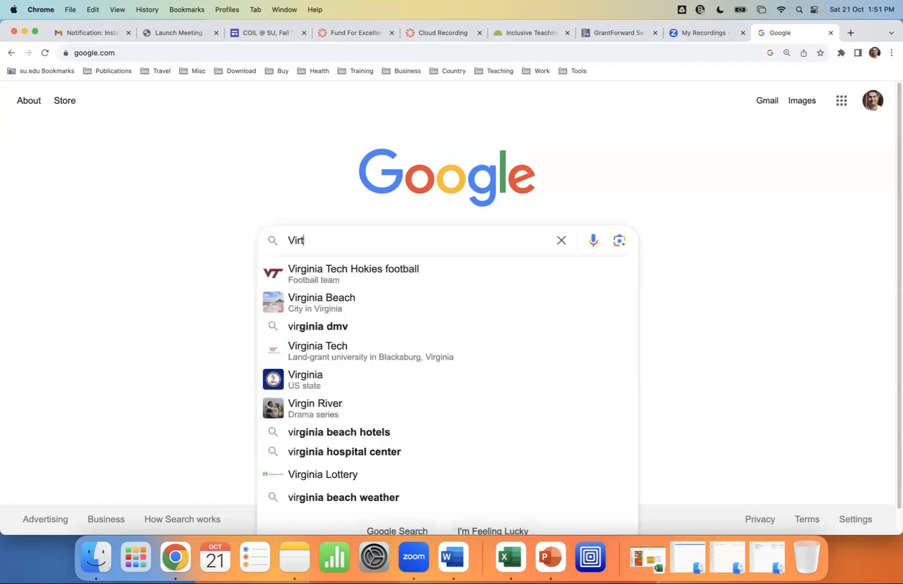
key("BackSpace")
key("BackSpace")
key("BackSpace")
type("u")
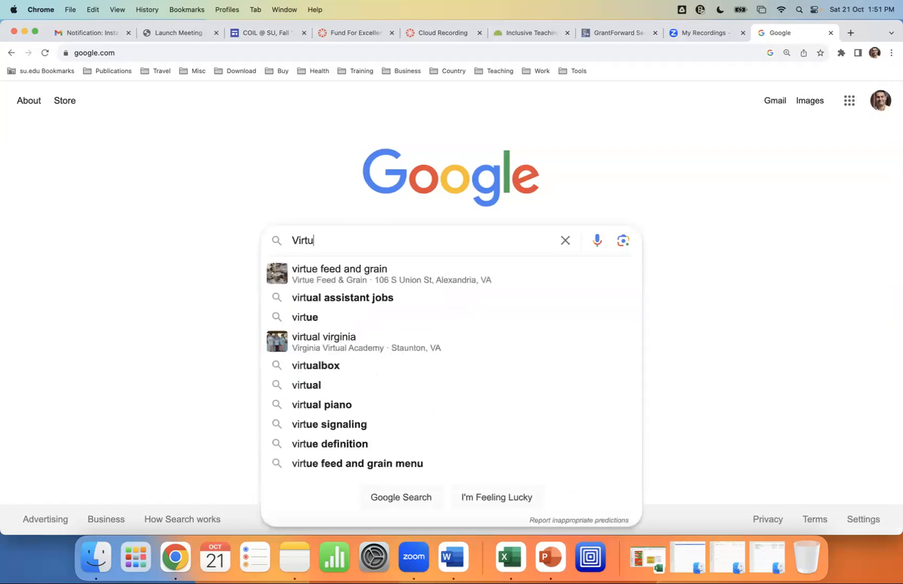
type("albox")
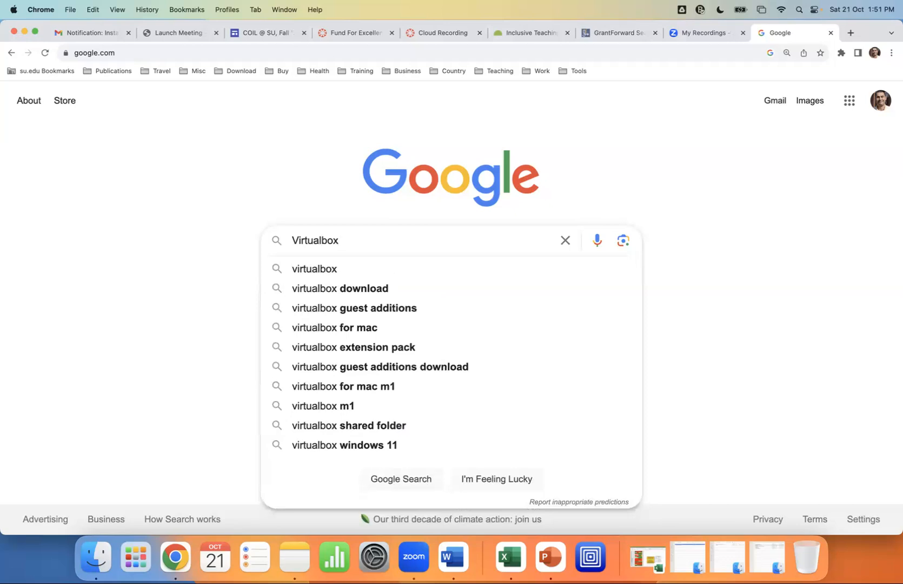
key("BackSpace")
key("BackSpace")
key("BackSpace")
key("BackSpace")
key("BackSpace")
key("BackSpace")
key("BackSpace")
key("BackSpace")
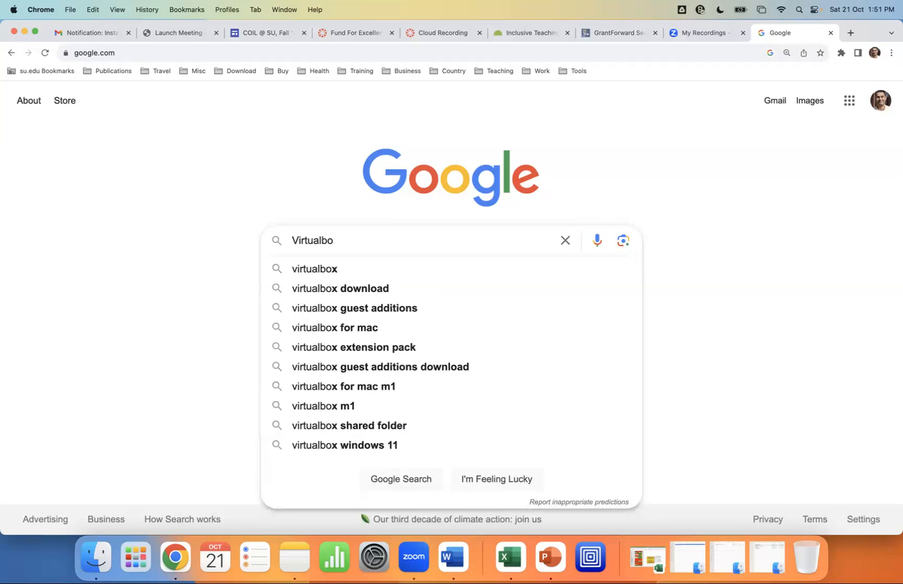
key("BackSpace")
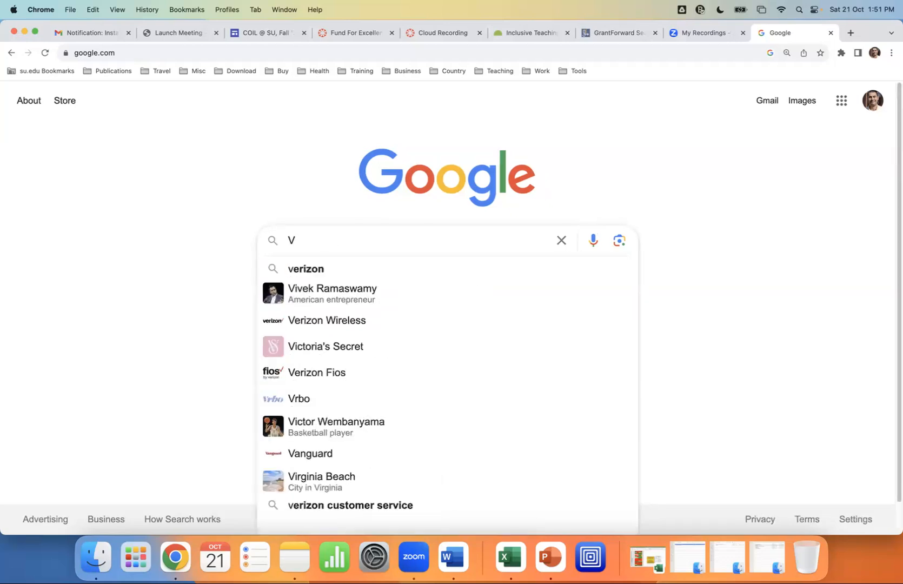
key("BackSpace")
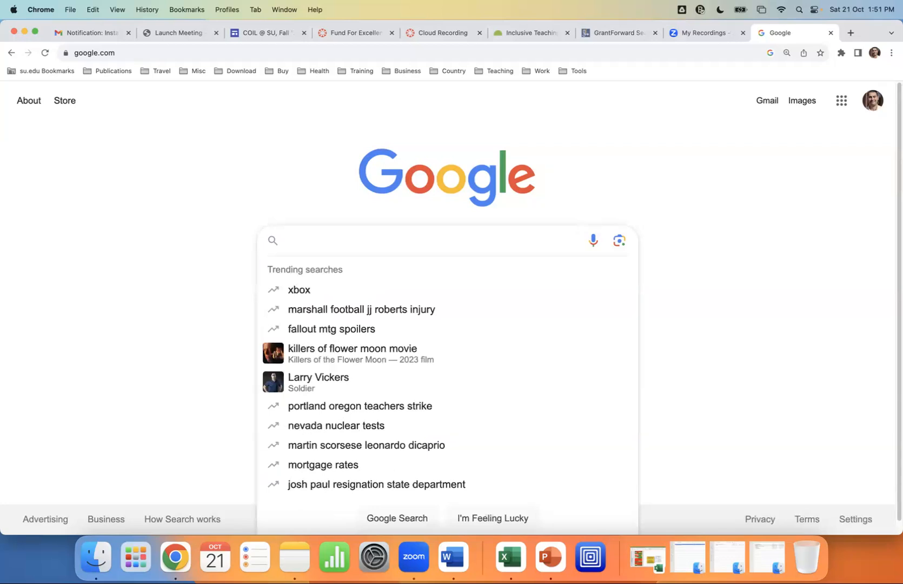
type("UTM")
key("Return")
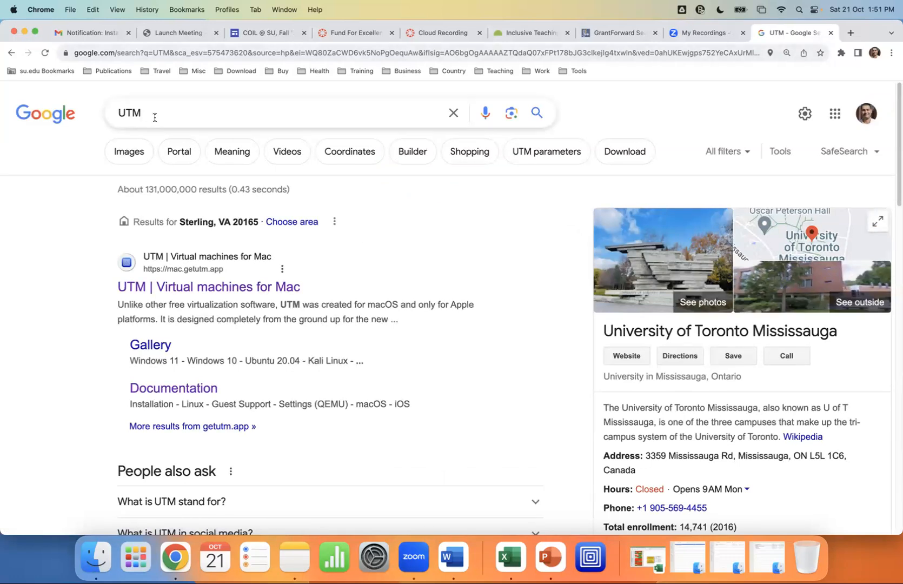
left_click(189, 291)
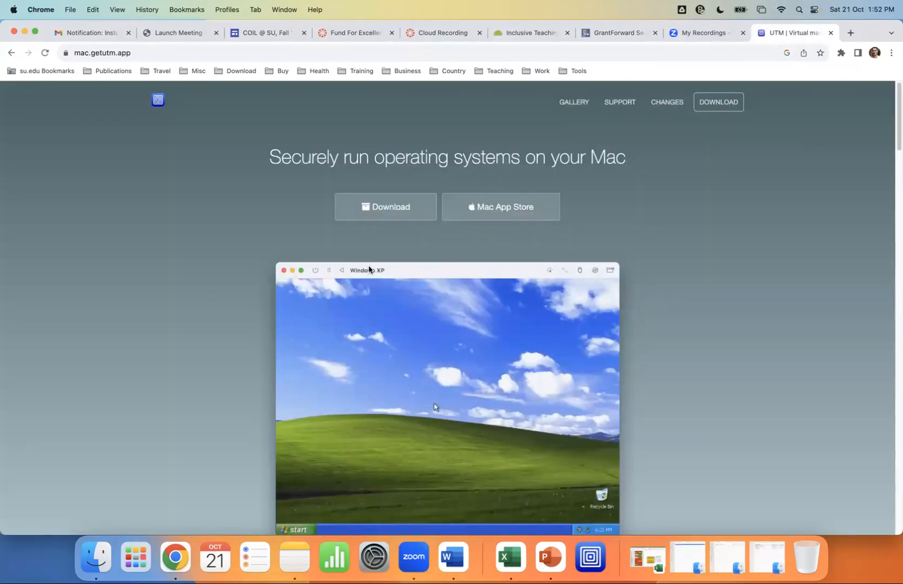
Download UTM.dmg (228 MB) from mac.getutm.app and open the disk image
left_click(391, 211)
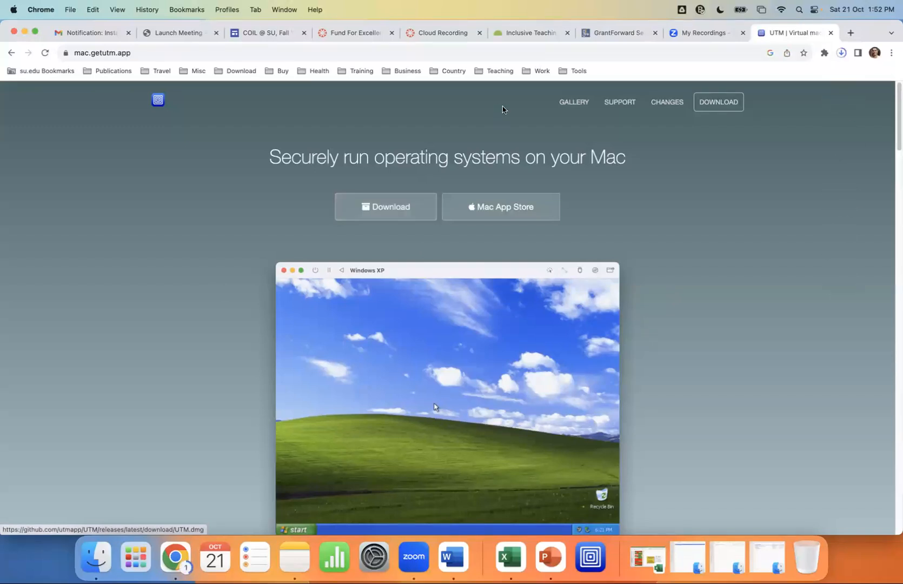
left_click(841, 54)
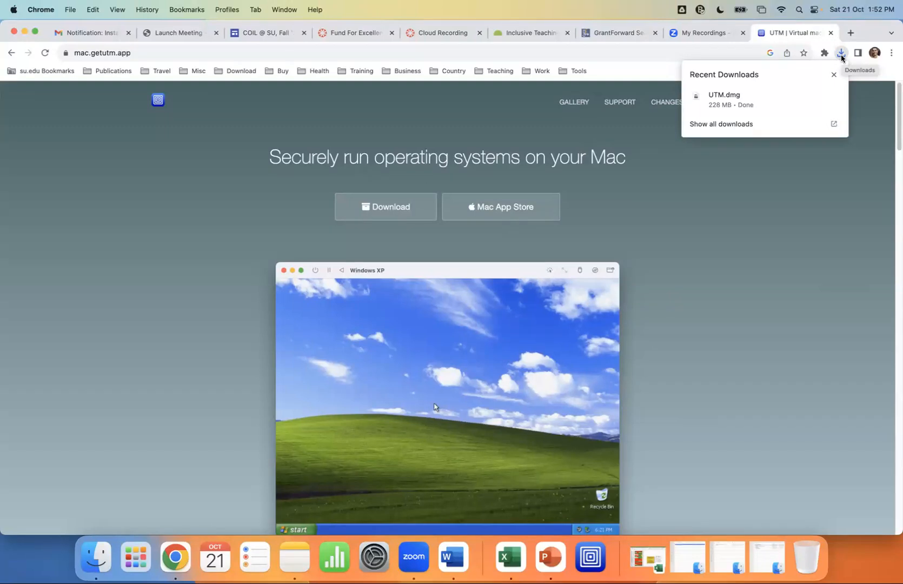
left_click(746, 101)
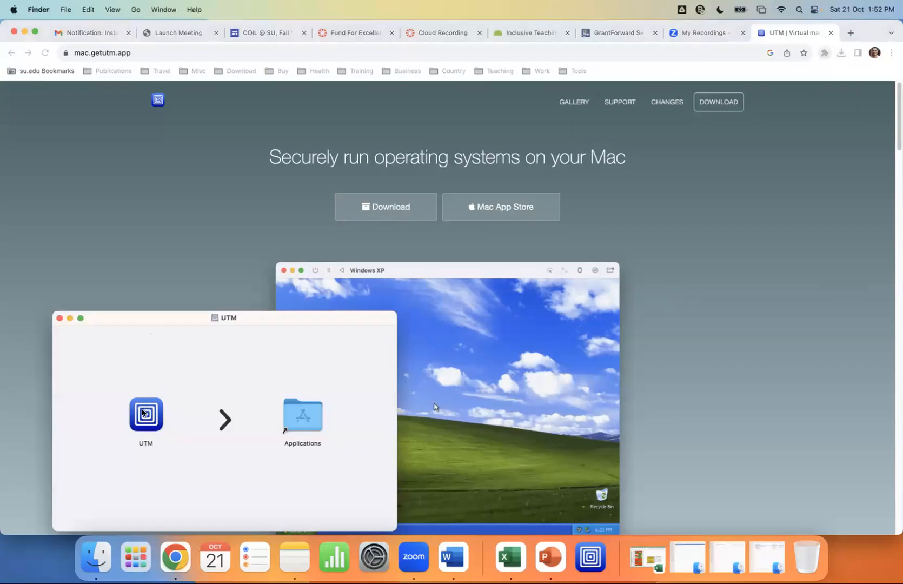
Copy UTM into Applications, replacing the older version, then minimize Chrome and close About This Mac
left_click_drag(144, 424, 300, 428)
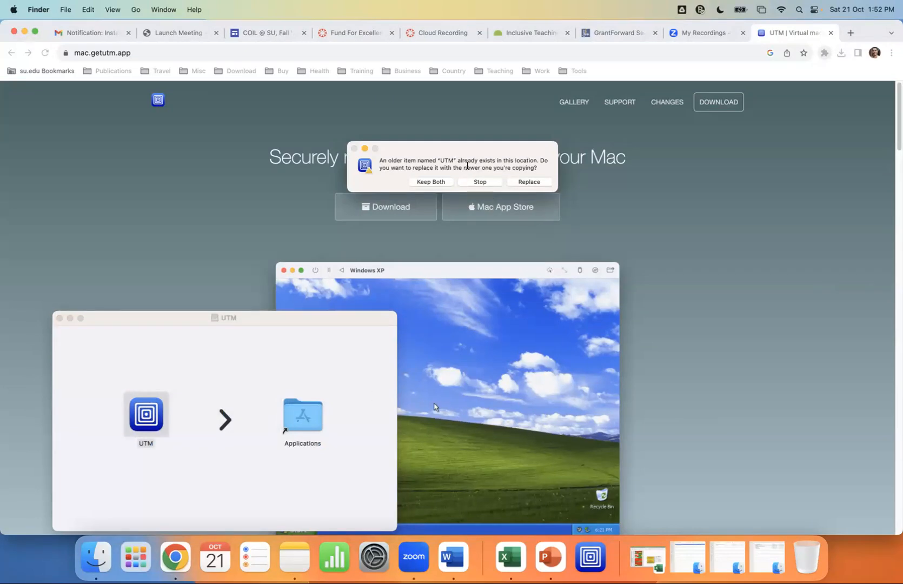
left_click(532, 183)
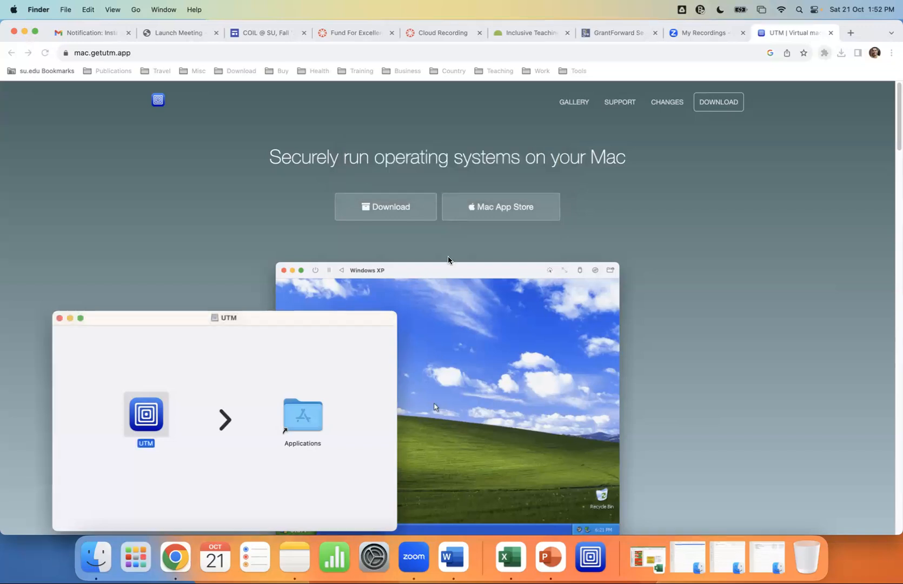
left_click(24, 32)
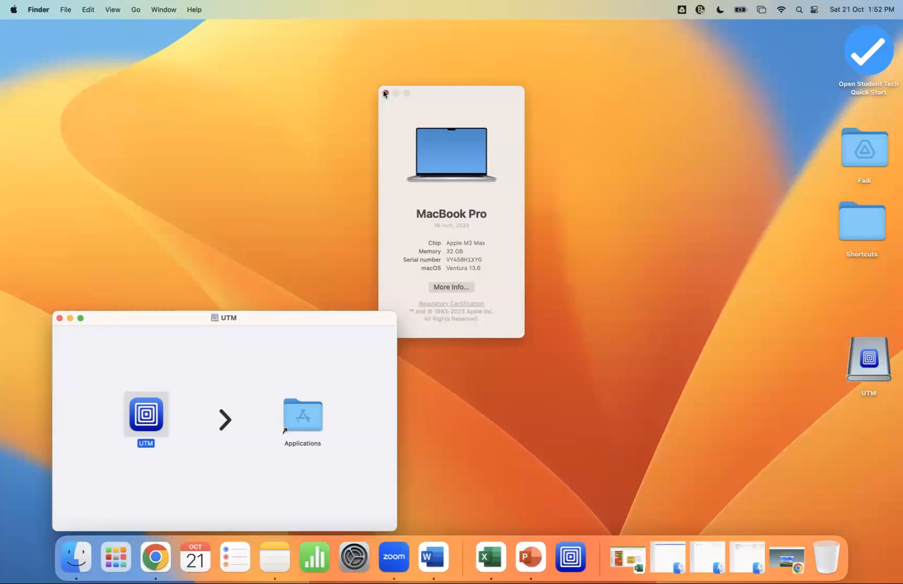
left_click(385, 93)
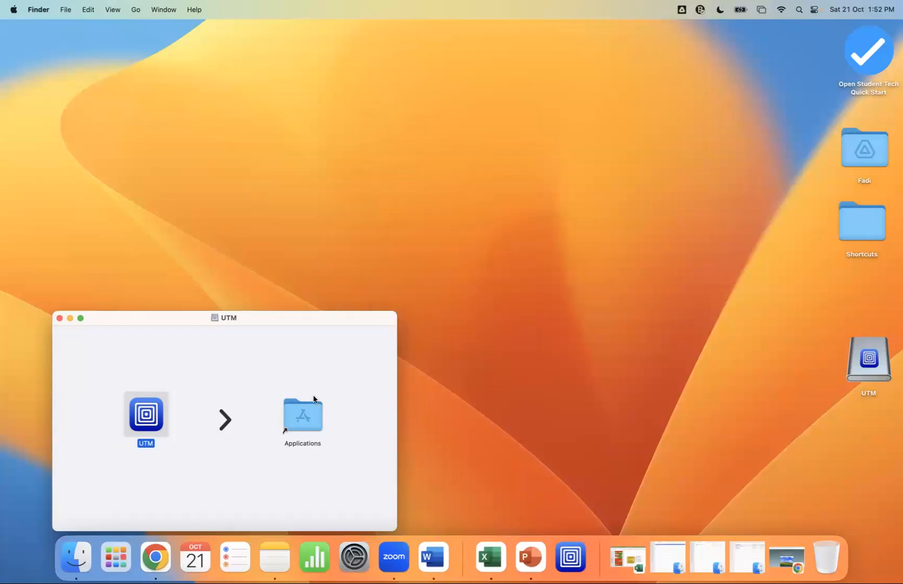
Make an alias of UTM in Applications, put it on the desktop, and close the window
double_click(305, 421)
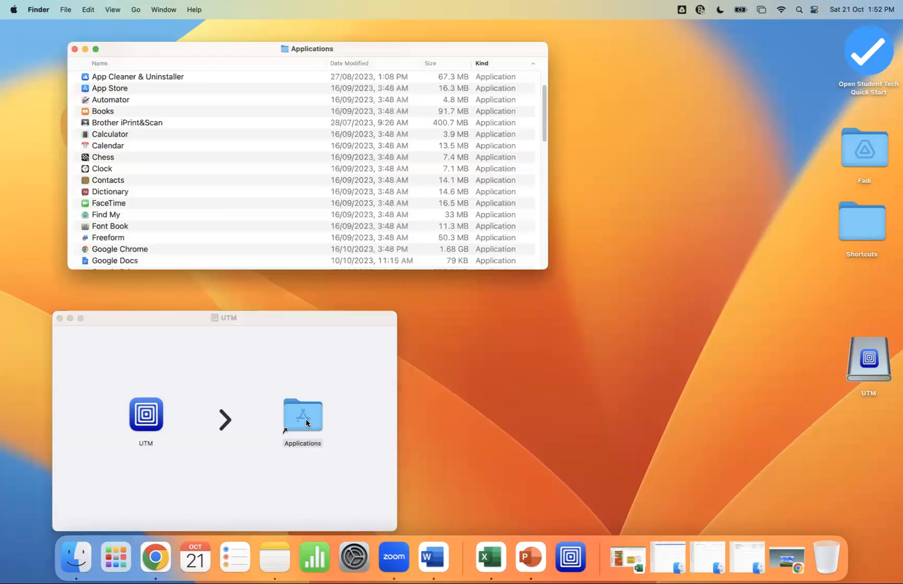
scroll(190, 167, "down", 15)
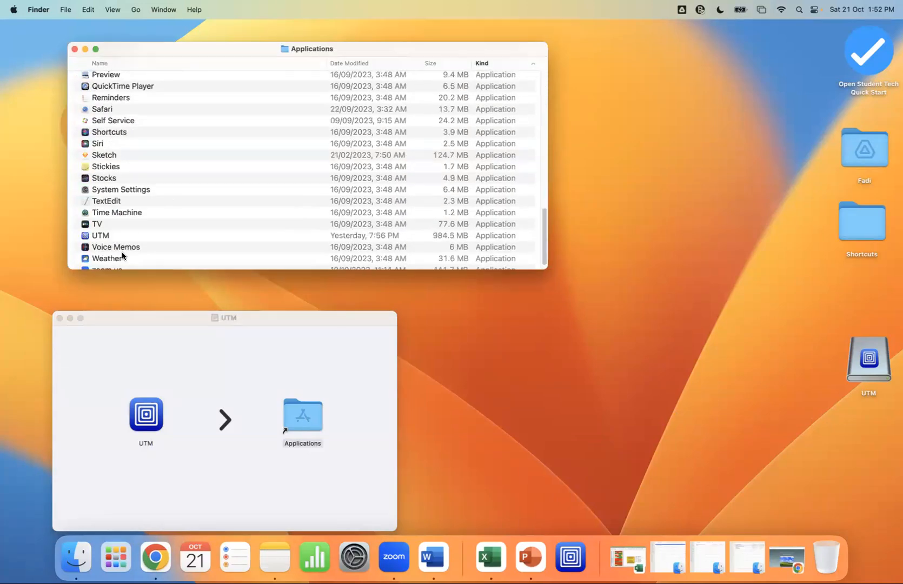
left_click(101, 236)
right_click(101, 237)
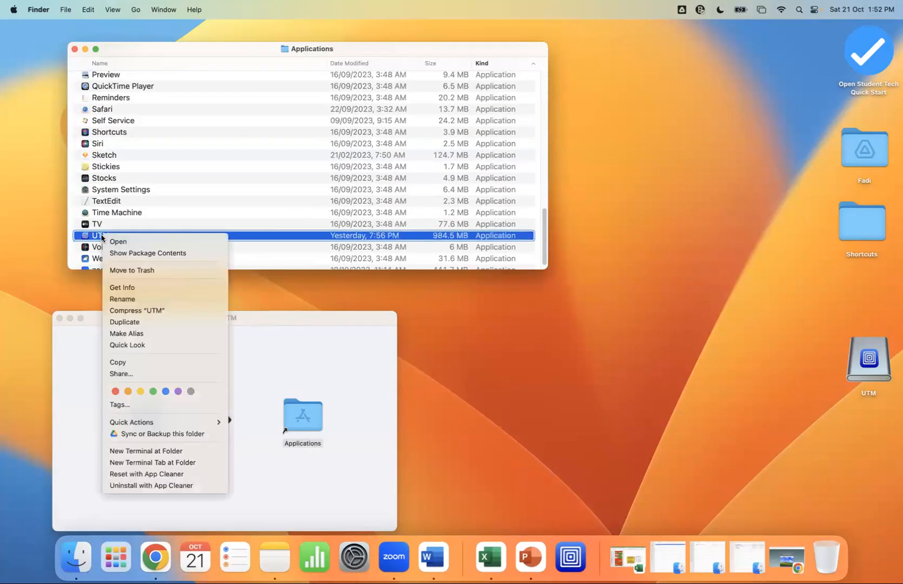
left_click(150, 333)
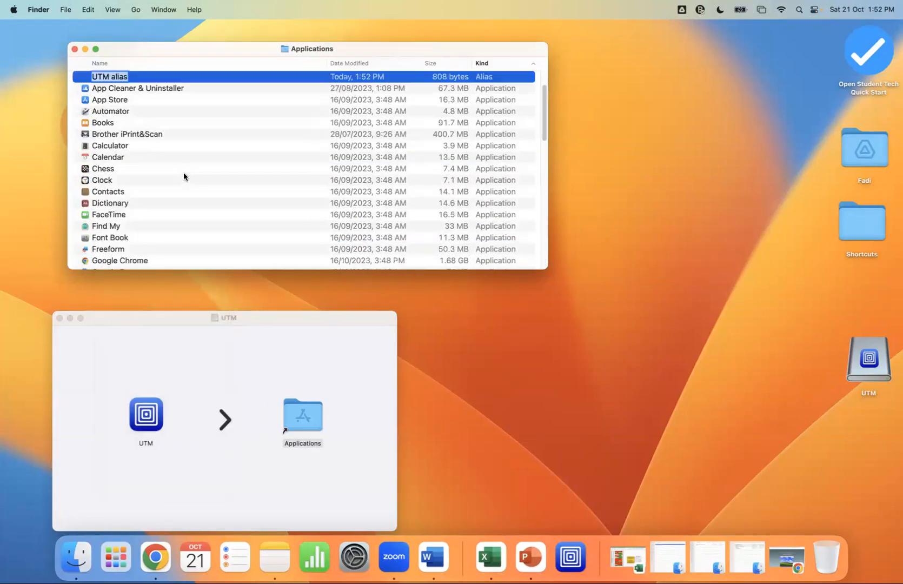
left_click_drag(90, 126, 788, 288)
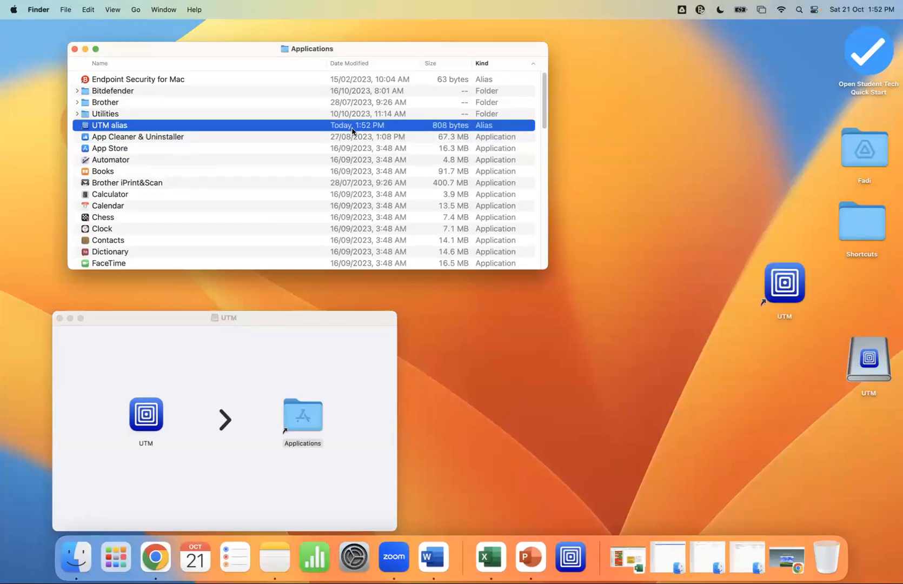
left_click(74, 48)
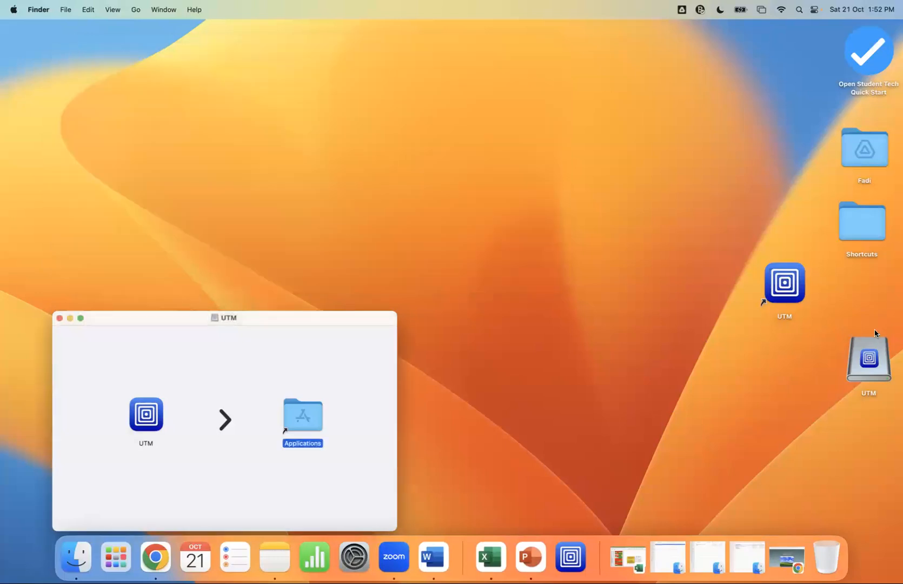
Launch UTM from the desktop alias, allow it to open, and dismiss the What's New notes
double_click(792, 289)
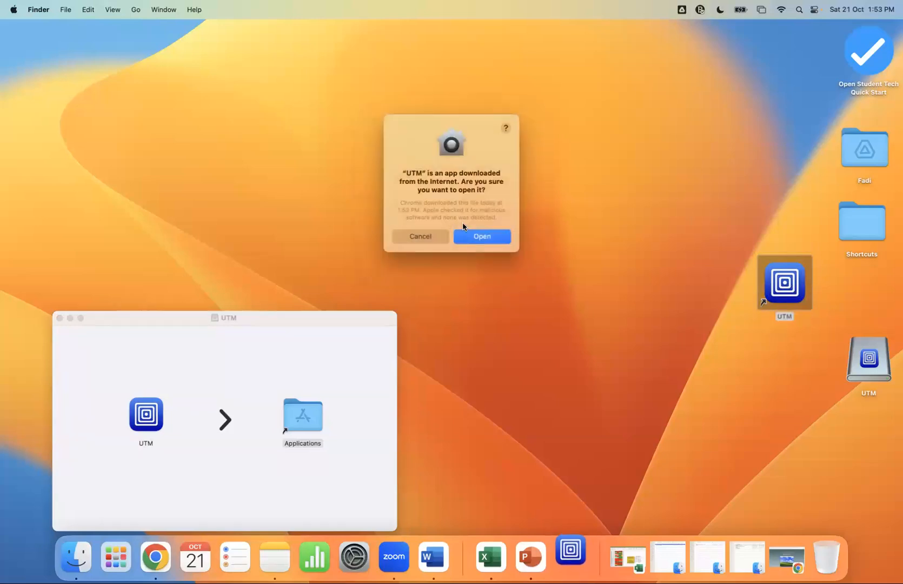
left_click(471, 234)
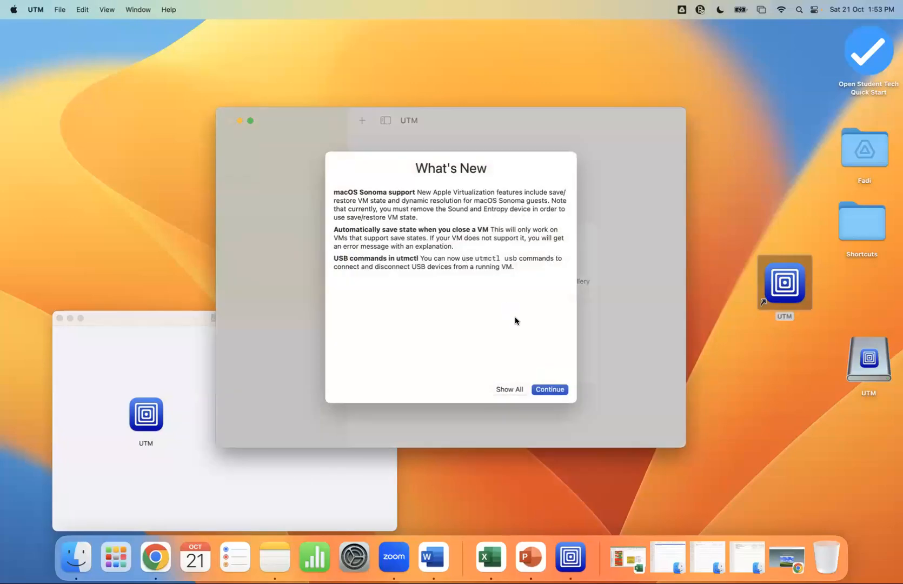
left_click(542, 390)
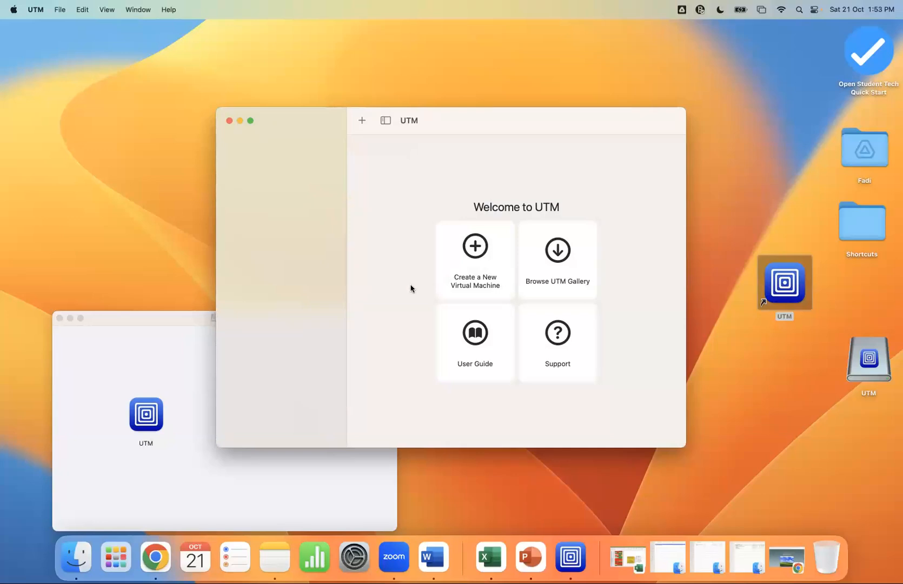
Switch back to Chrome and go to the DistroWatch website
left_click(155, 553)
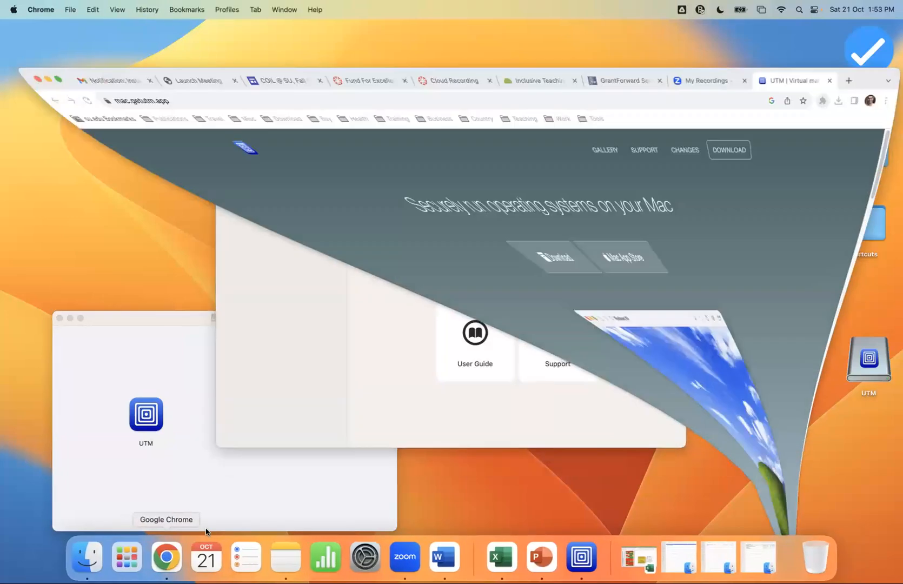
left_click(227, 54)
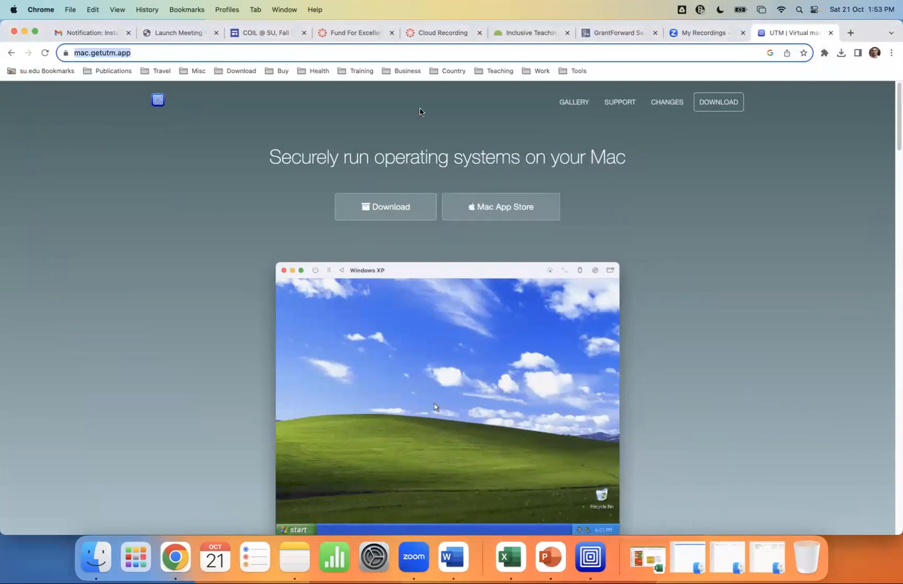
type("distrowatch.com")
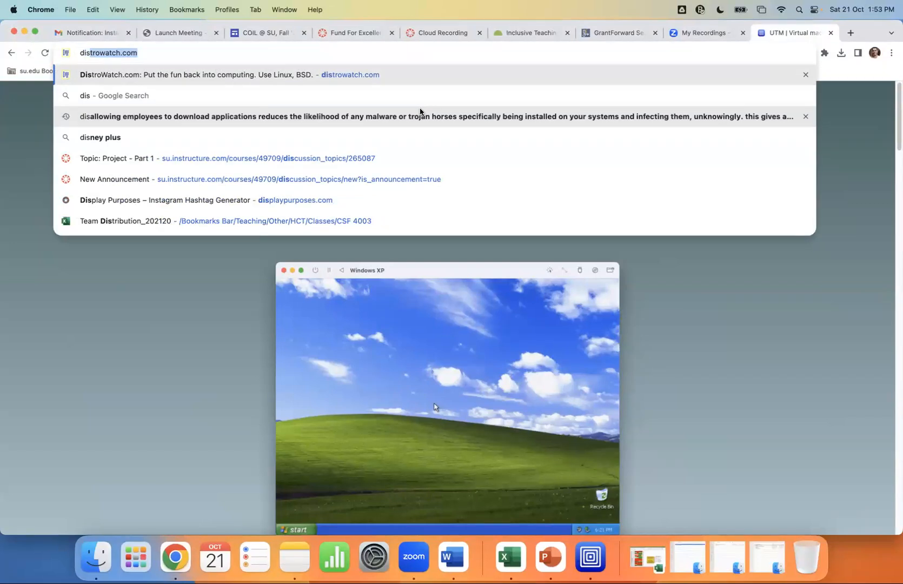
key("Return")
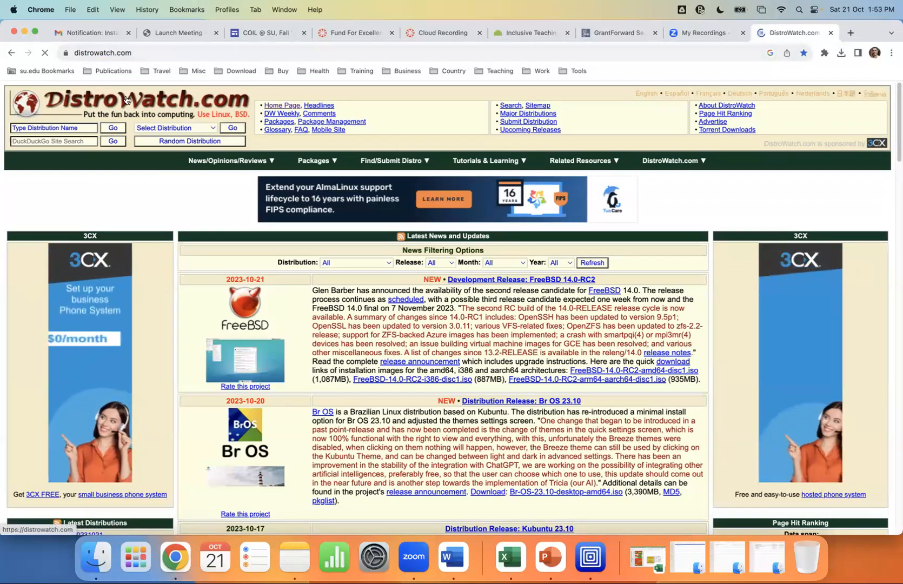
Filter DistroWatch's latest news to show only LinuxTLE
left_click(382, 261)
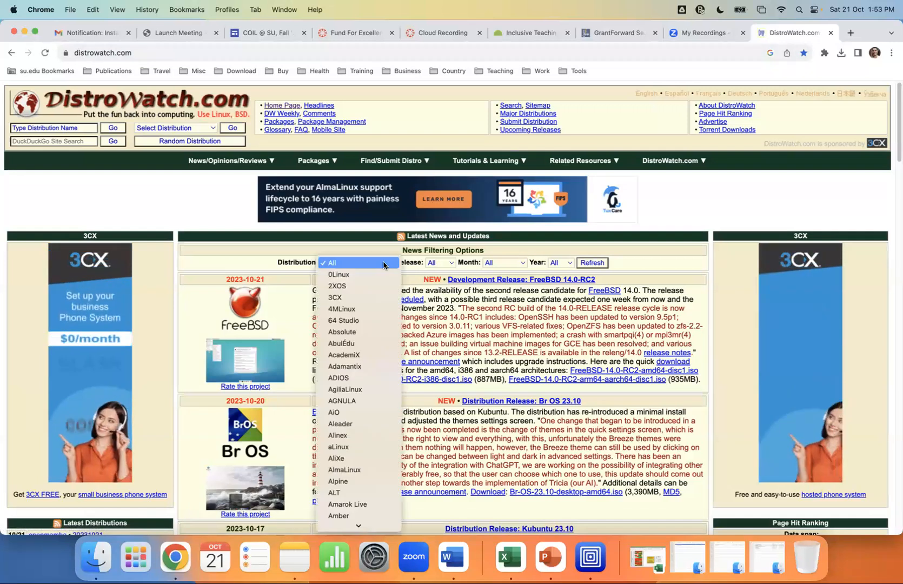
scroll(368, 330, "down", 10)
scroll(365, 324, "down", 15)
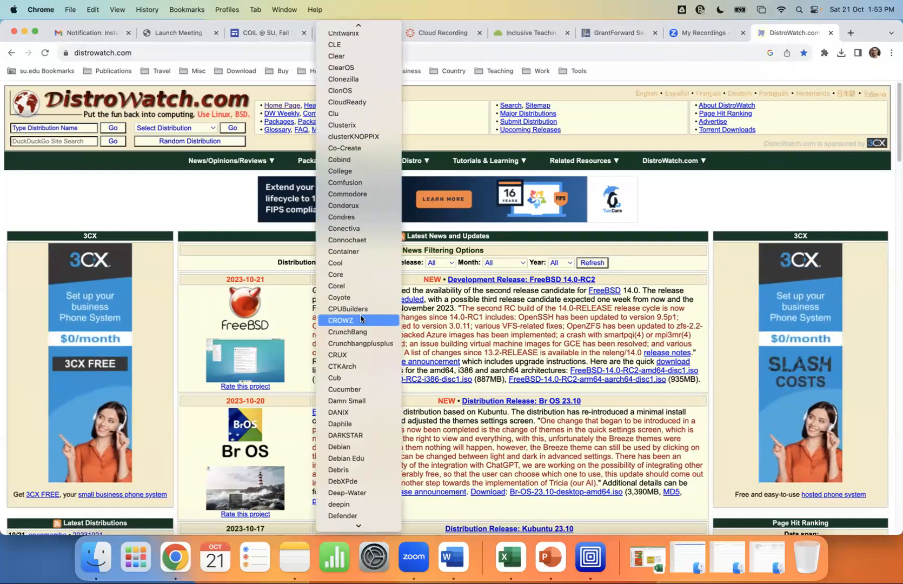
scroll(360, 316, "down", 15)
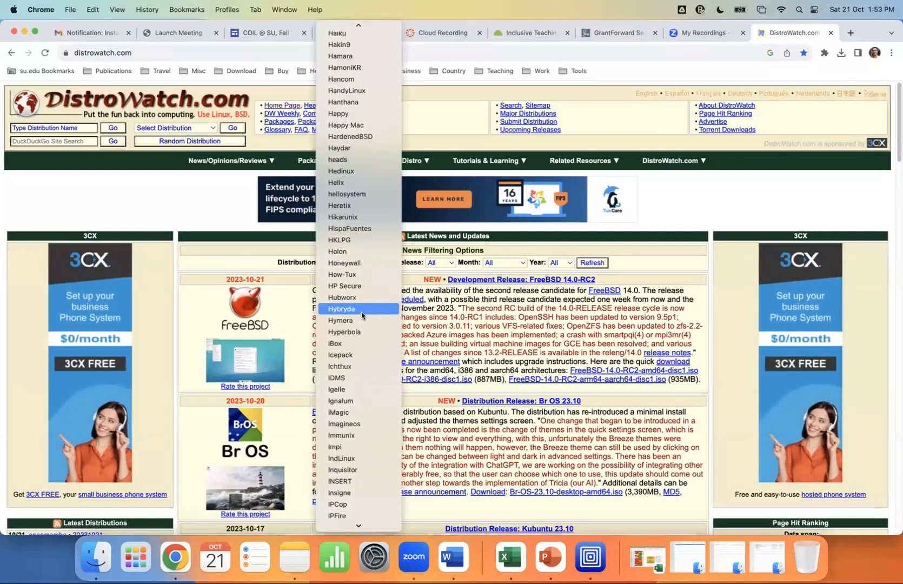
scroll(360, 316, "down", 15)
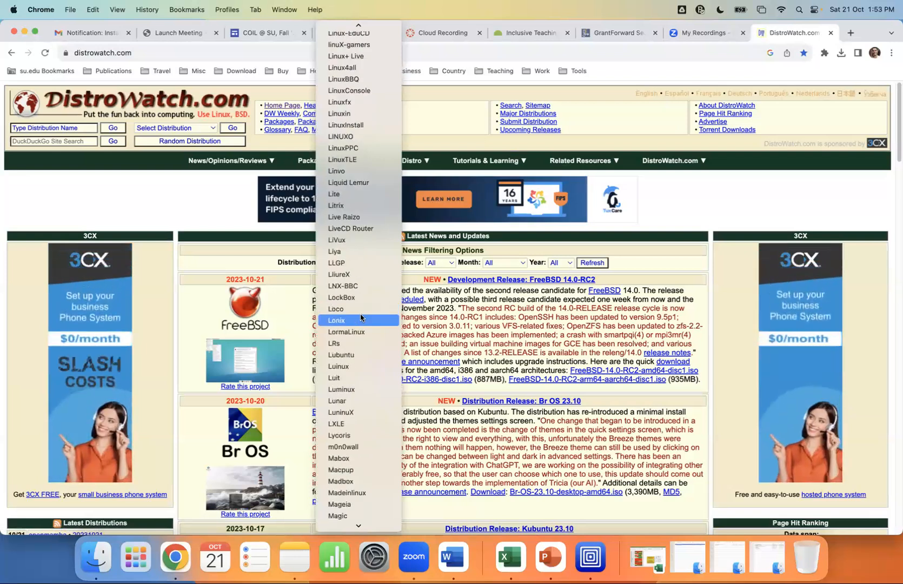
left_click(362, 161)
left_click(590, 263)
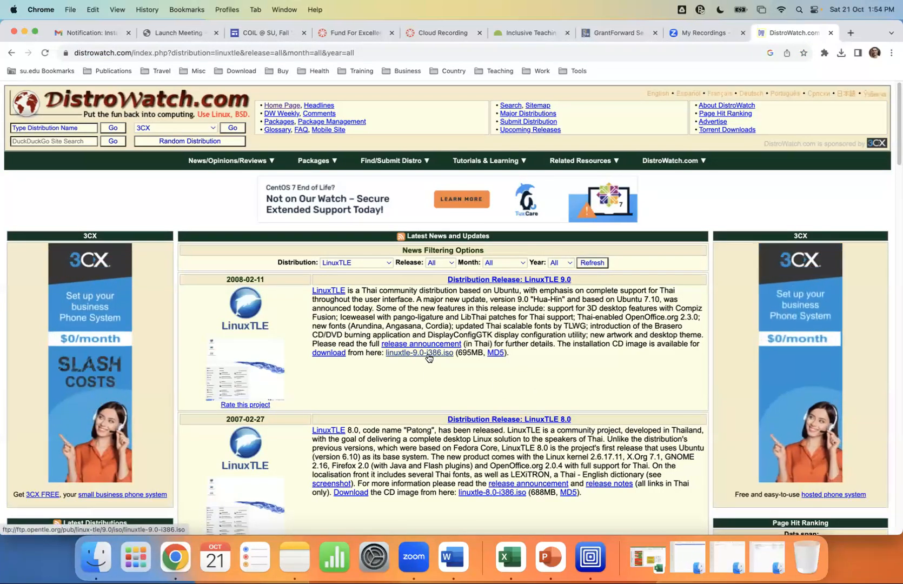
Change the DistroWatch news filter to Mint to list Linux Mint releases
left_click(340, 263)
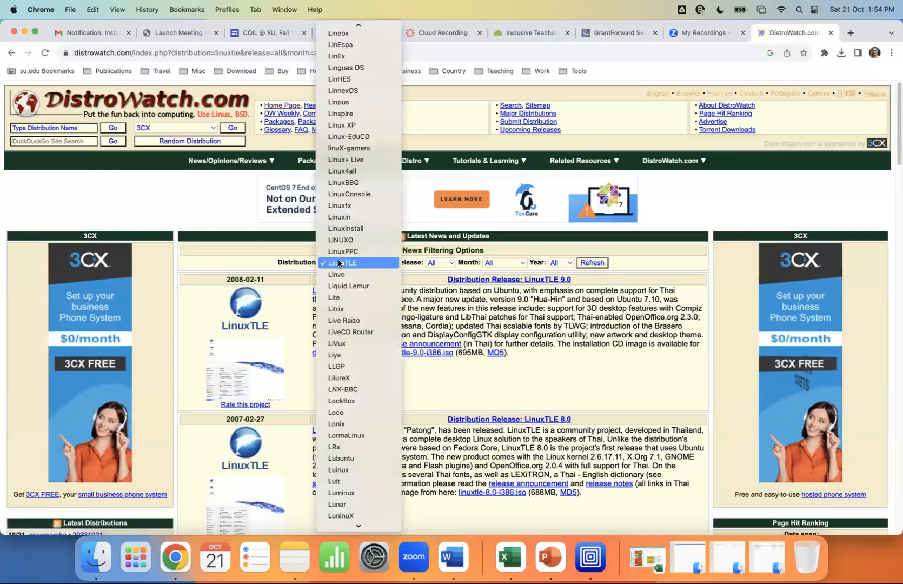
scroll(346, 302, "down", 10)
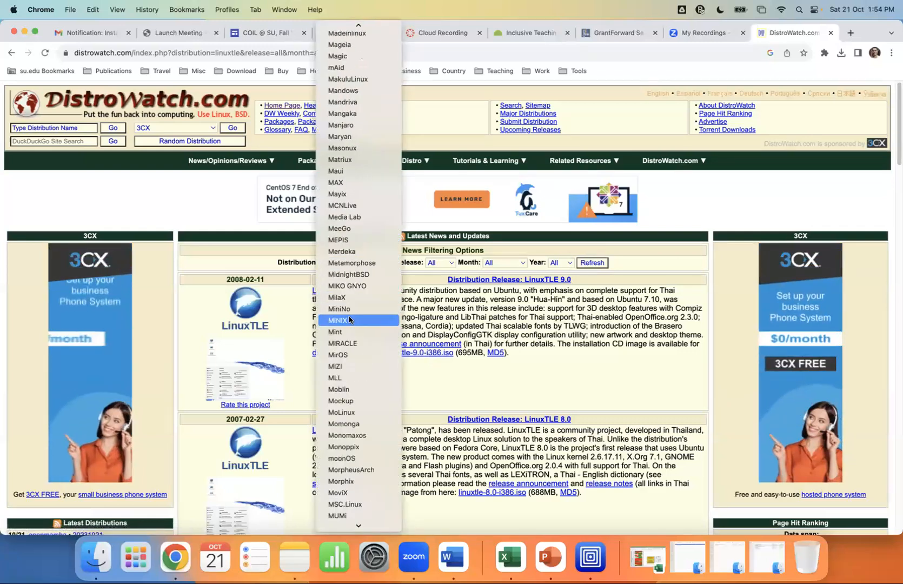
left_click(346, 331)
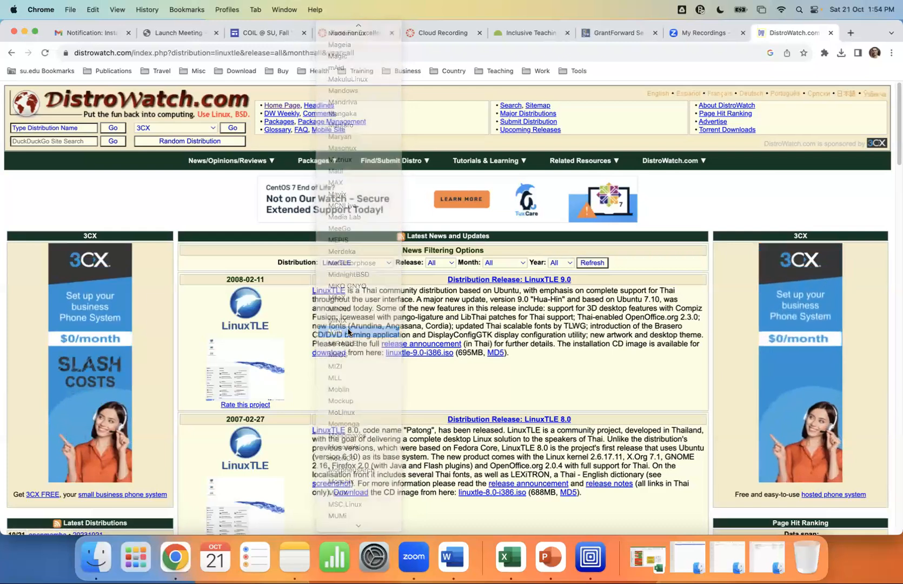
left_click(590, 263)
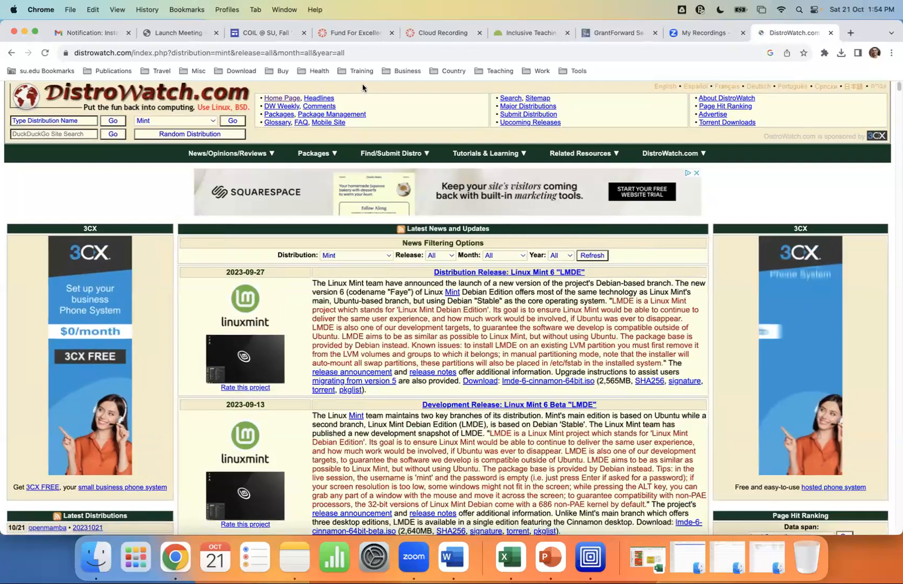
left_click(369, 53)
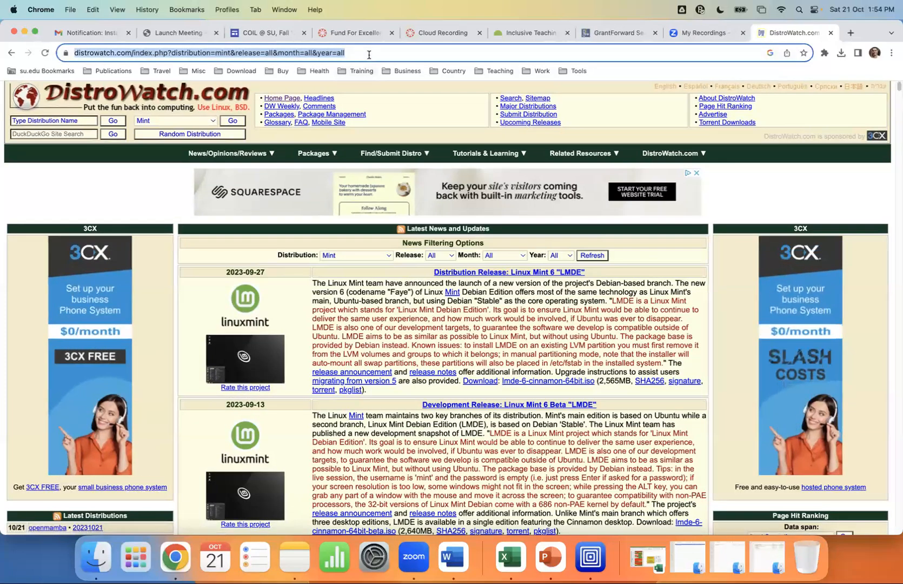
Search google.com for 'fedora linux' and open the official Fedora Project site
type("google.com")
key("Return")
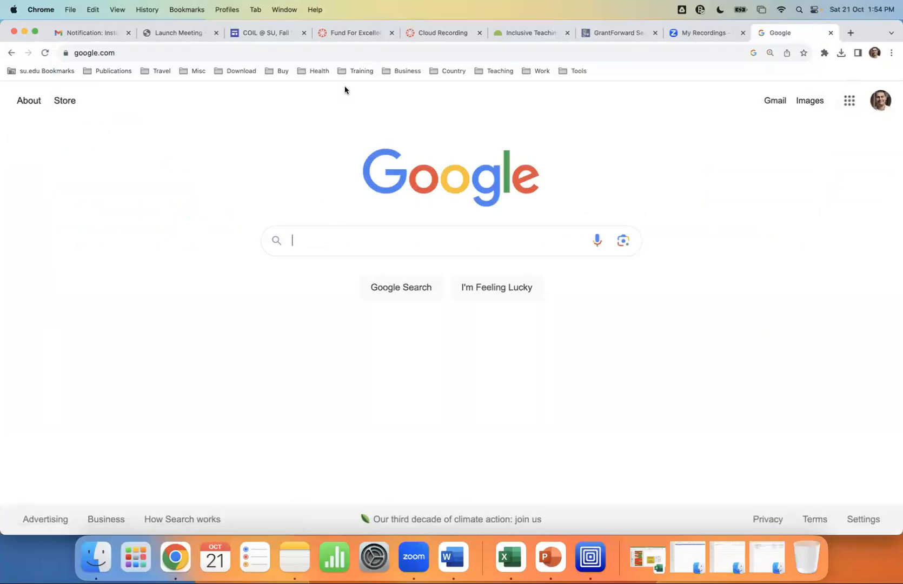
type("Fedora")
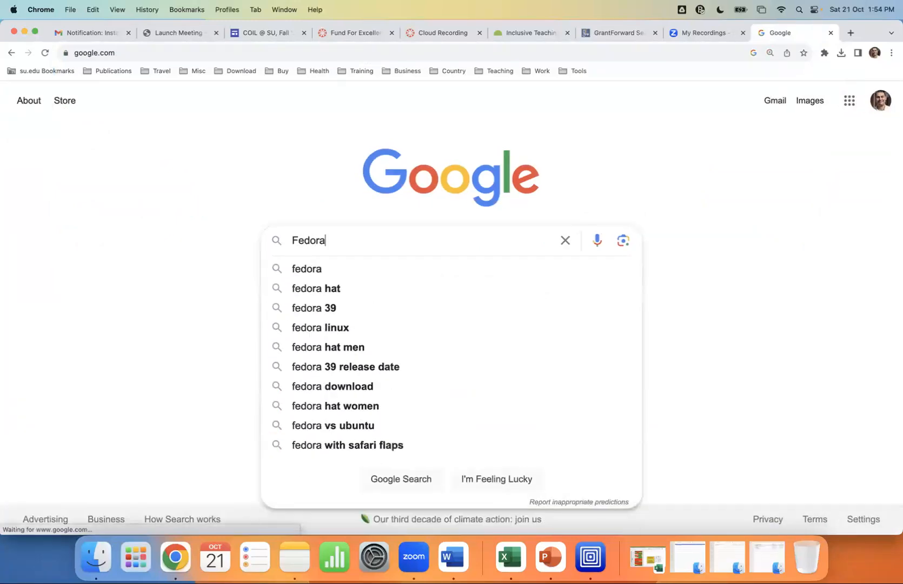
key("Down")
key("Down")
key("Down")
key("Down")
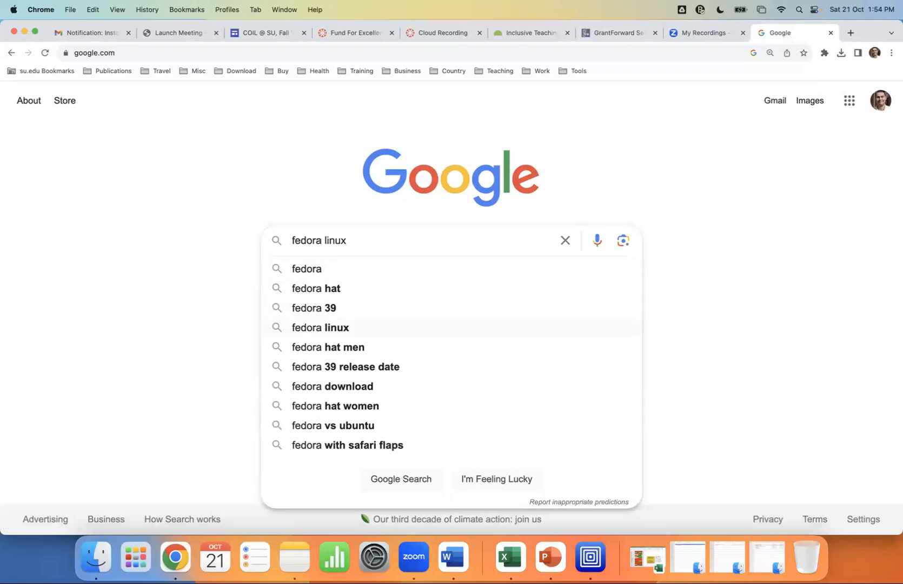
key("Return")
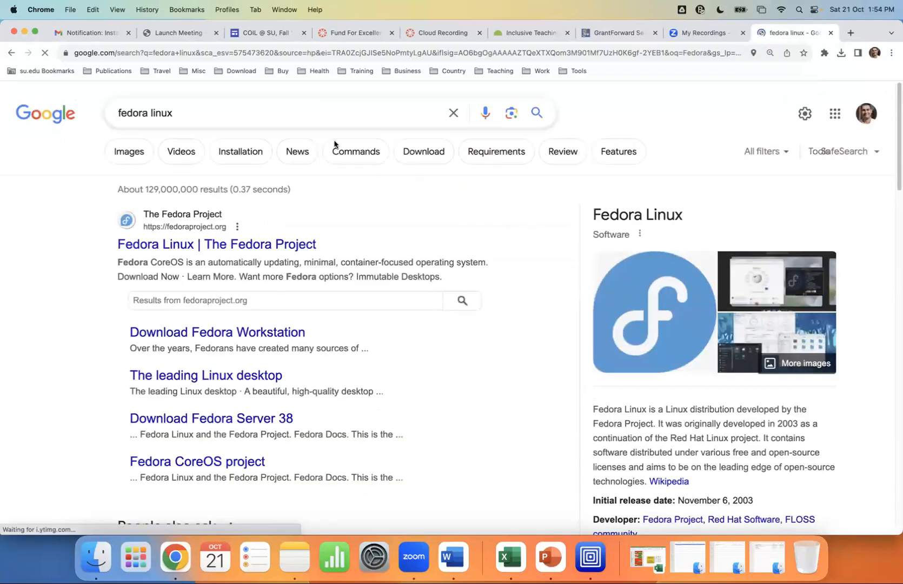
left_click(239, 243)
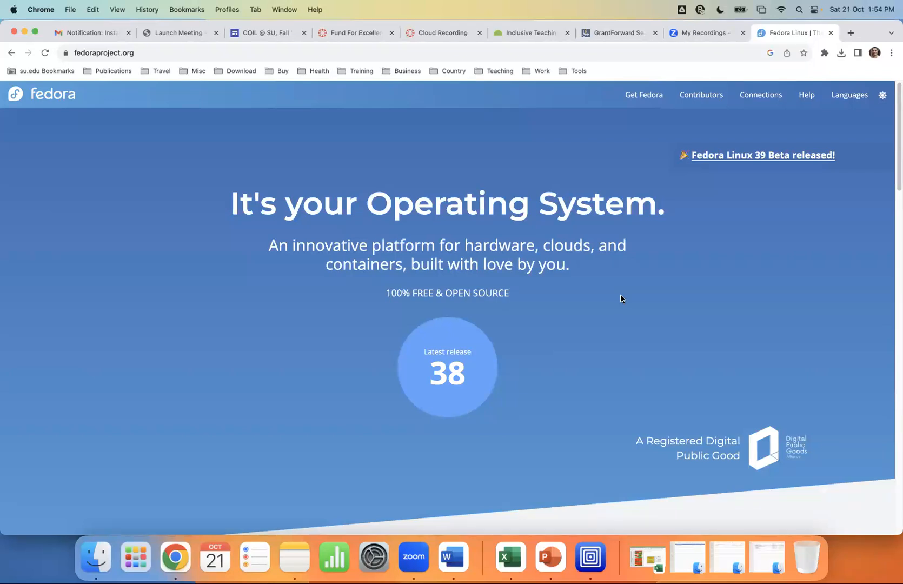
Browse the Fedora home page and open the Workstation edition from Get Fedora
scroll(469, 253, "down", 1)
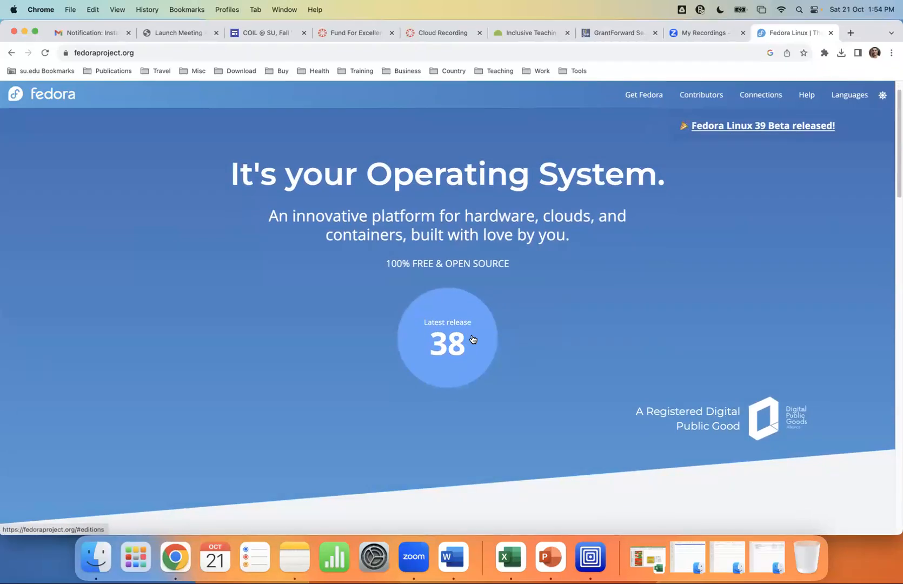
scroll(472, 339, "down", 6)
scroll(471, 336, "down", 2)
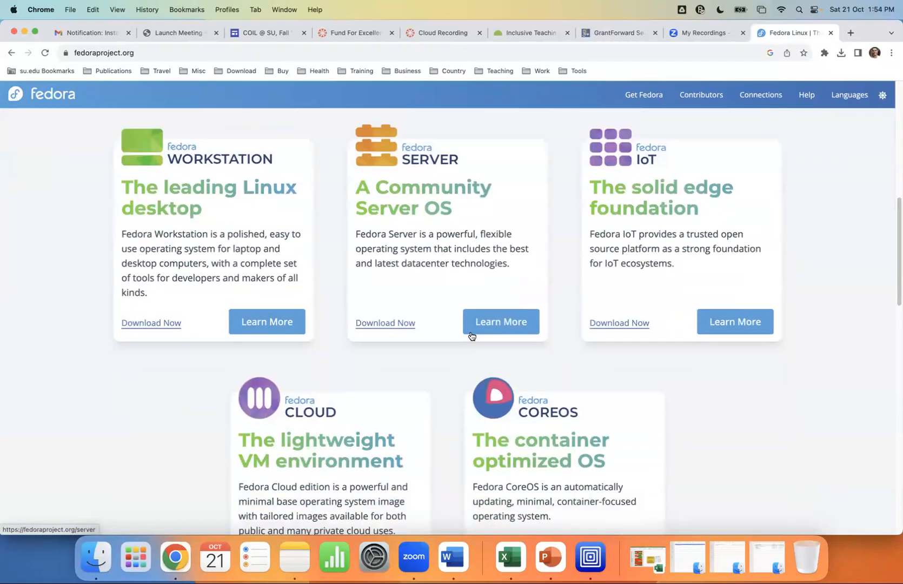
scroll(472, 334, "up", 10)
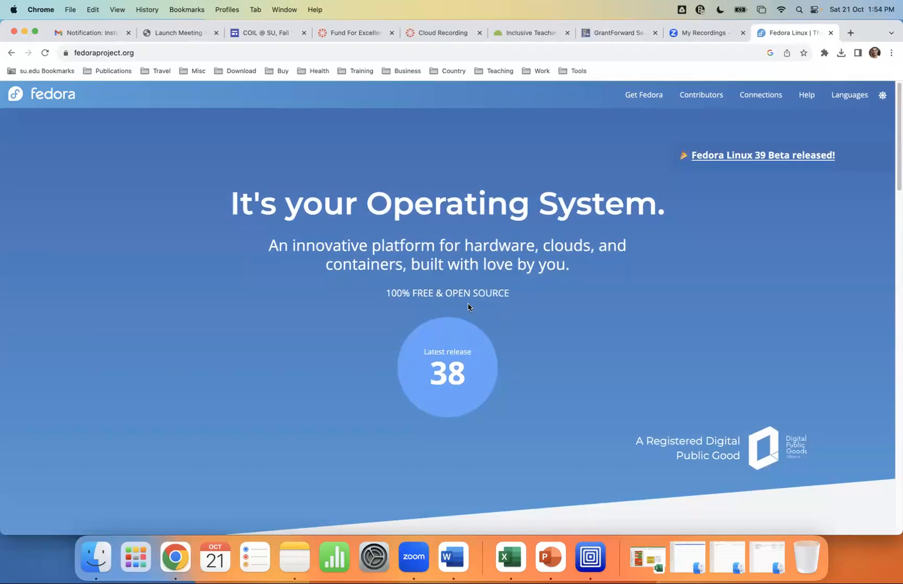
left_click(633, 103)
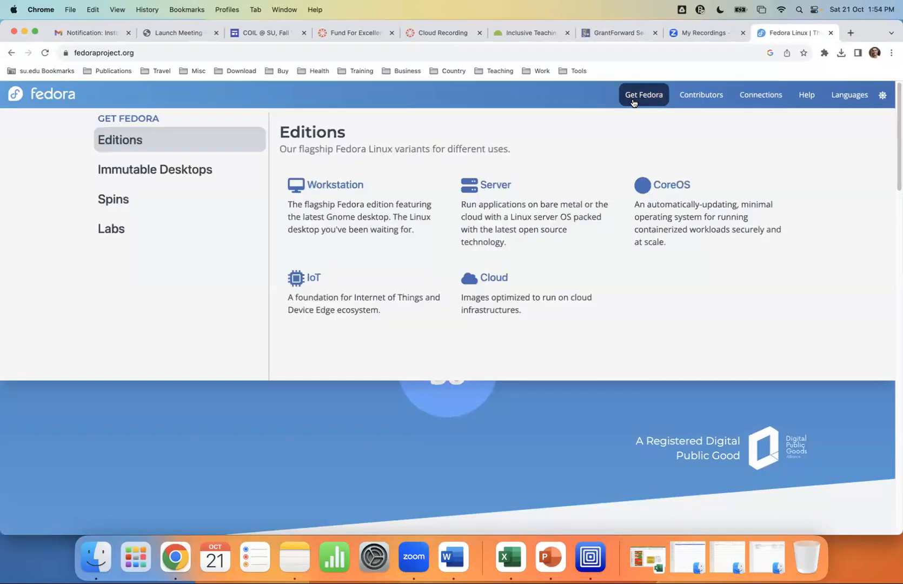
left_click(352, 183)
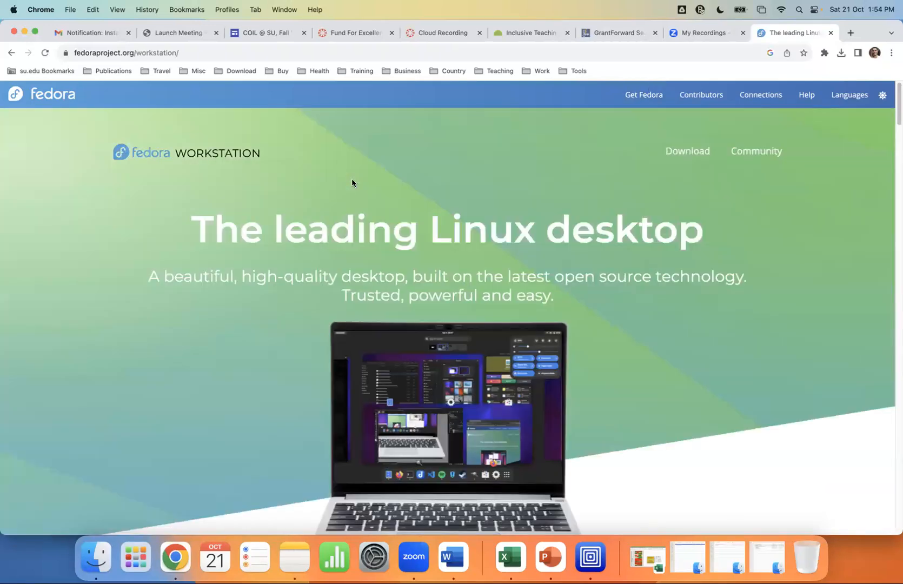
Look over the Workstation page, then go to its Download page
scroll(353, 185, "down", 6)
scroll(354, 185, "down", 5)
scroll(355, 184, "up", 6)
scroll(355, 186, "down", 3)
scroll(354, 187, "down", 20)
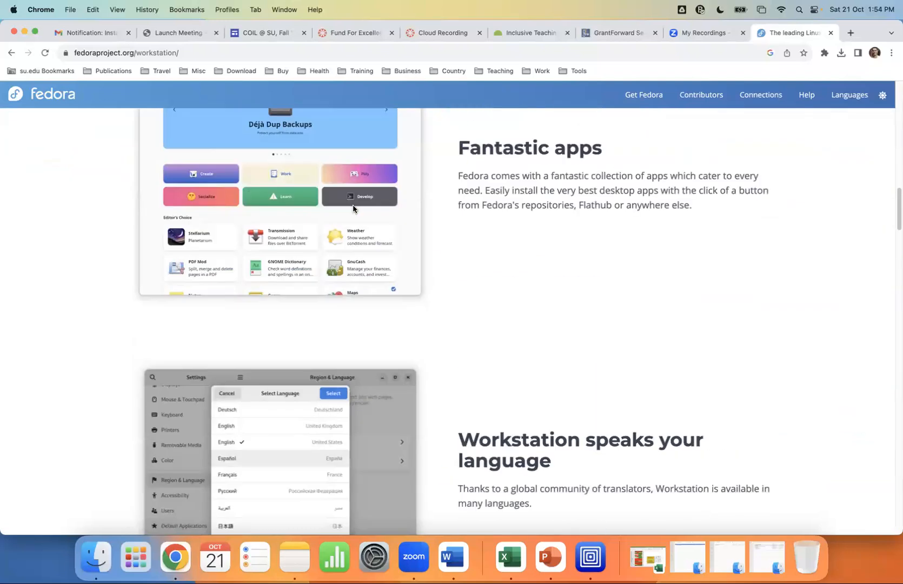
scroll(445, 234, "down", 7)
scroll(444, 234, "up", 15)
scroll(444, 233, "up", 8)
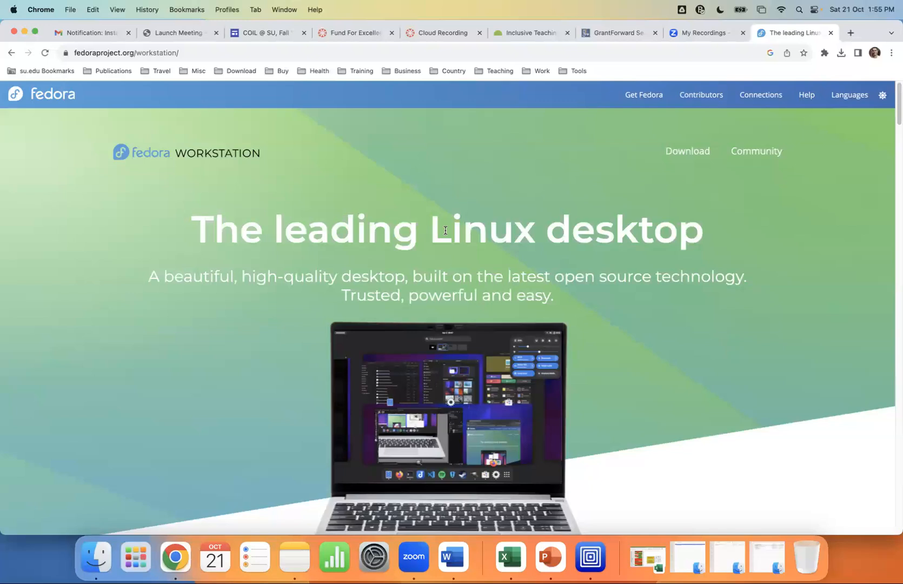
left_click(682, 150)
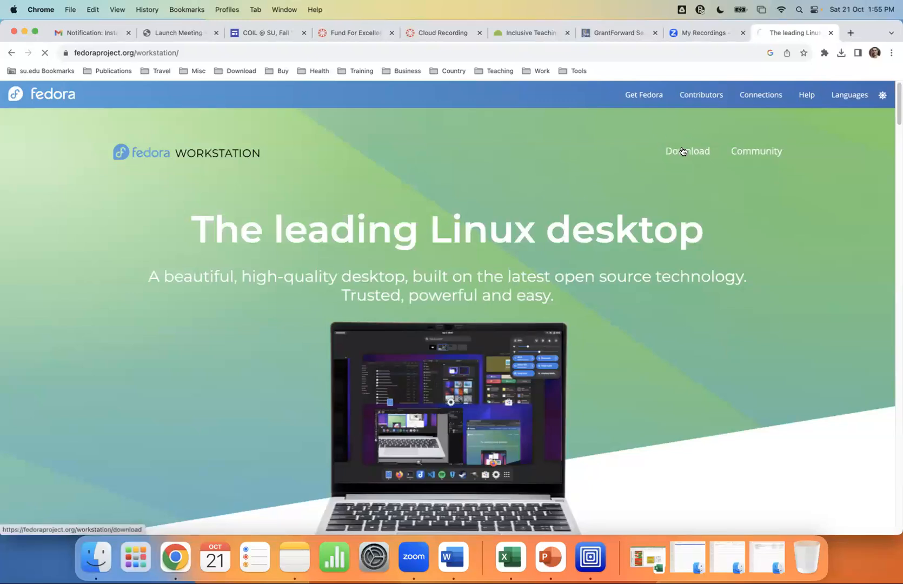
scroll(435, 207, "down", 5)
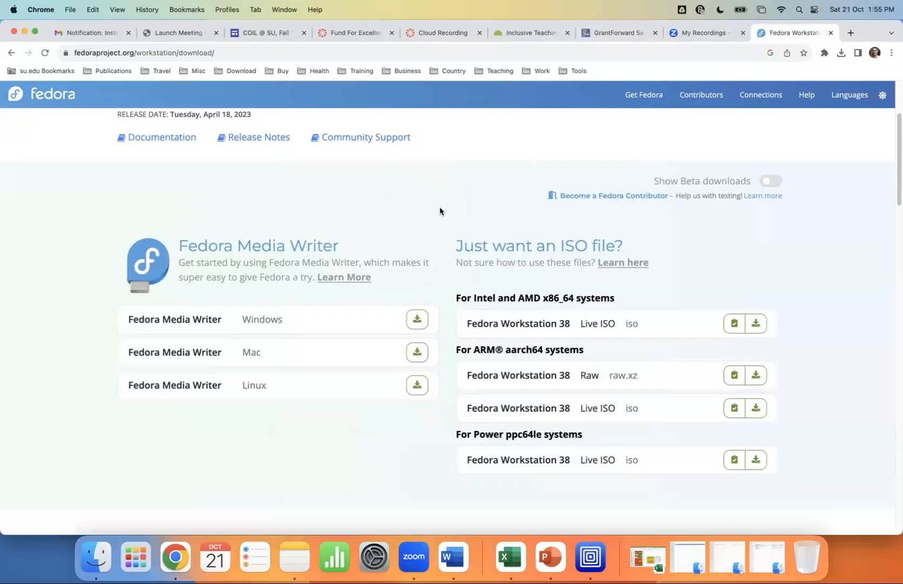
Download the Workstation 38 aarch64 Live ISO (1.9 GB), check its progress, and launch UTM
scroll(463, 218, "down", 2)
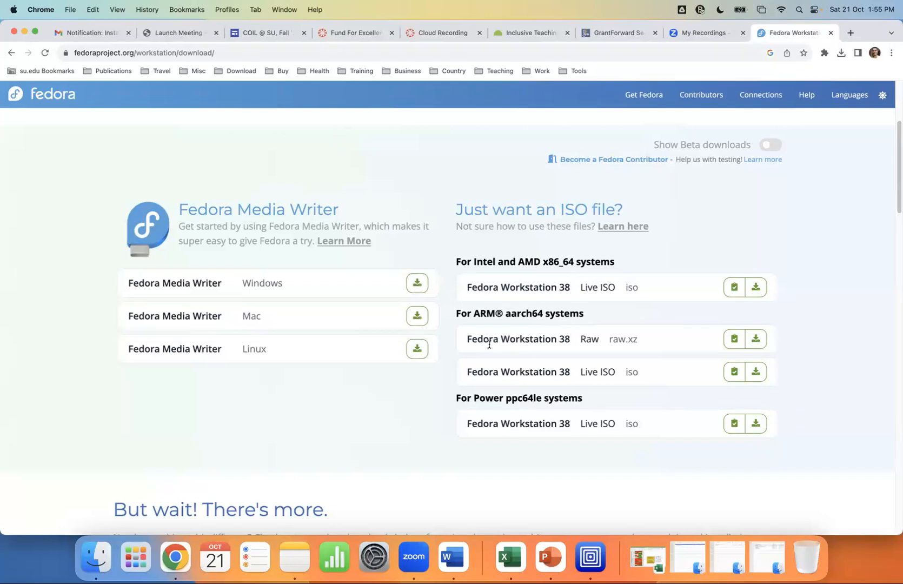
left_click(757, 372)
left_click(841, 52)
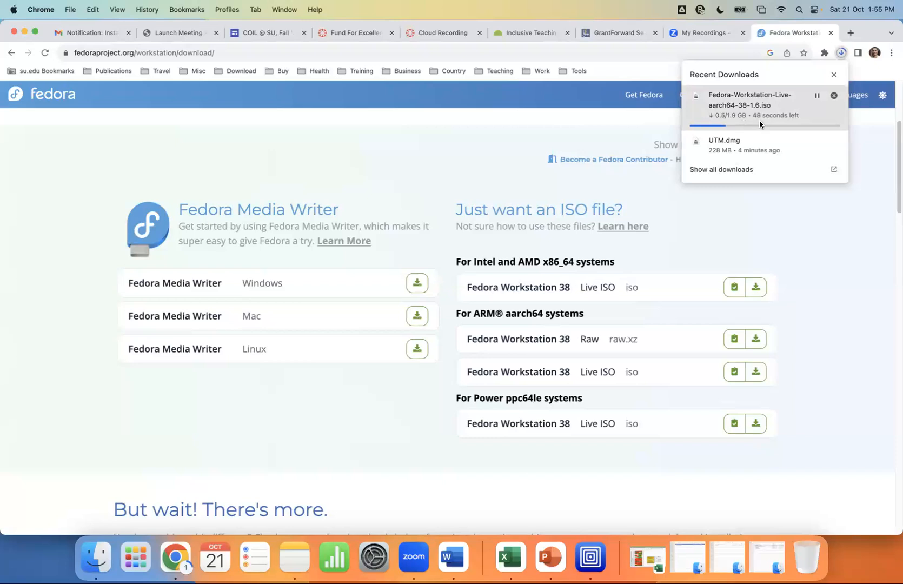
left_click(589, 557)
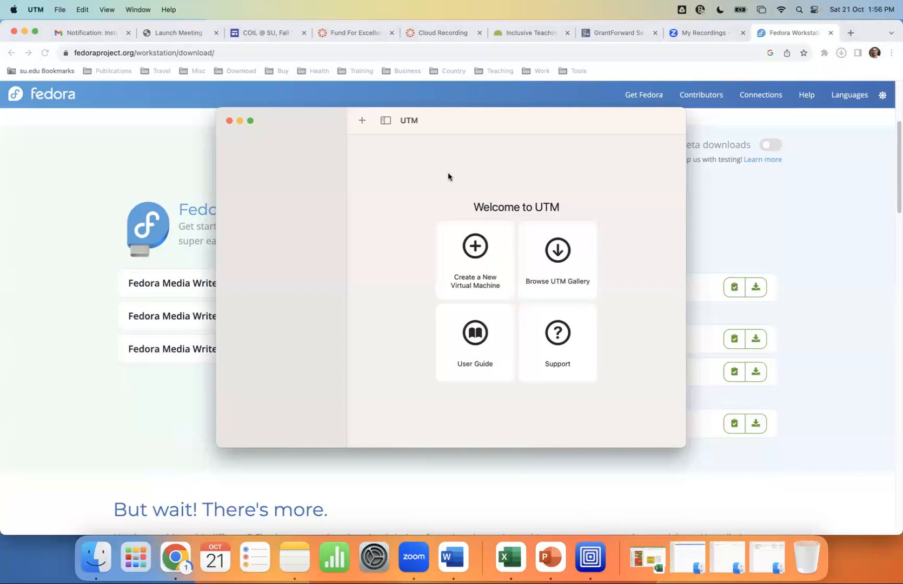
Start a new virtual machine in UTM using Virtualize with Linux as the guest OS
left_click(480, 251)
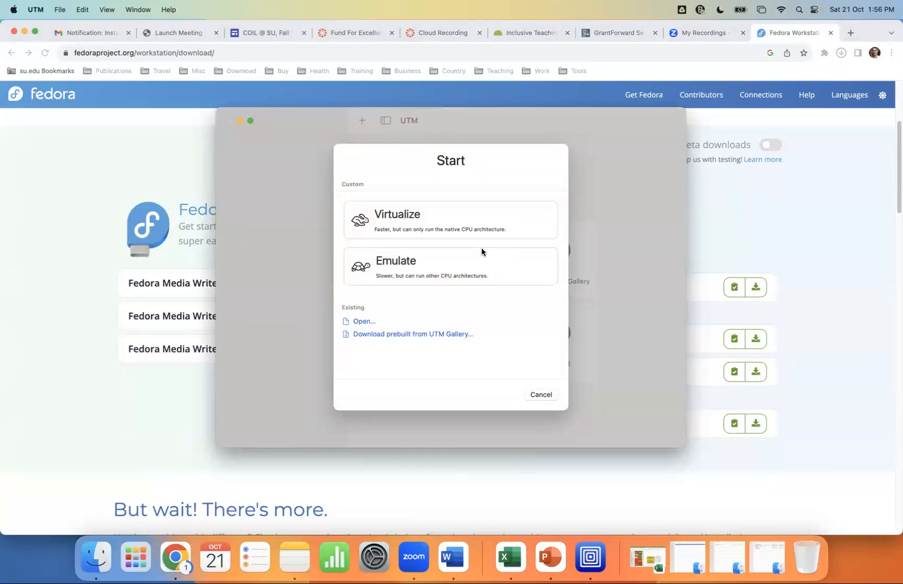
left_click(422, 216)
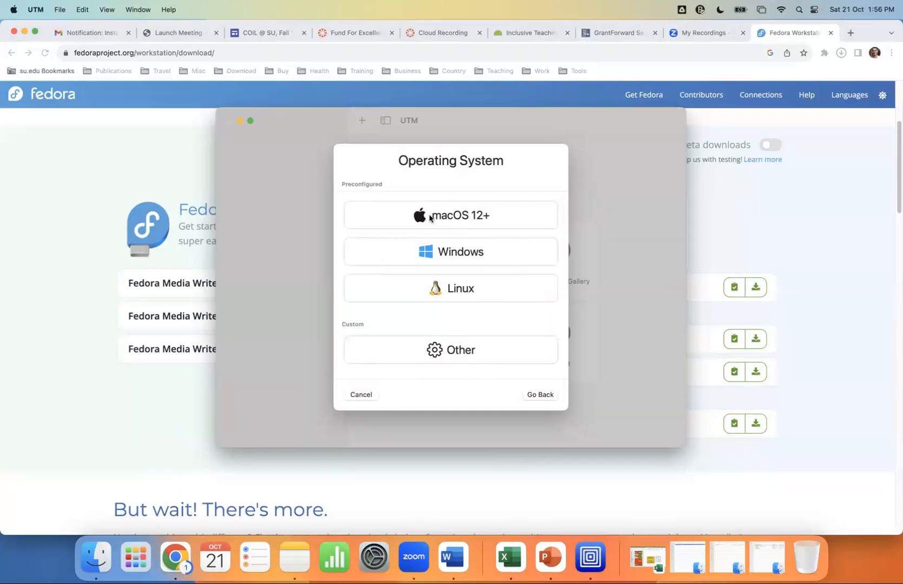
left_click(457, 292)
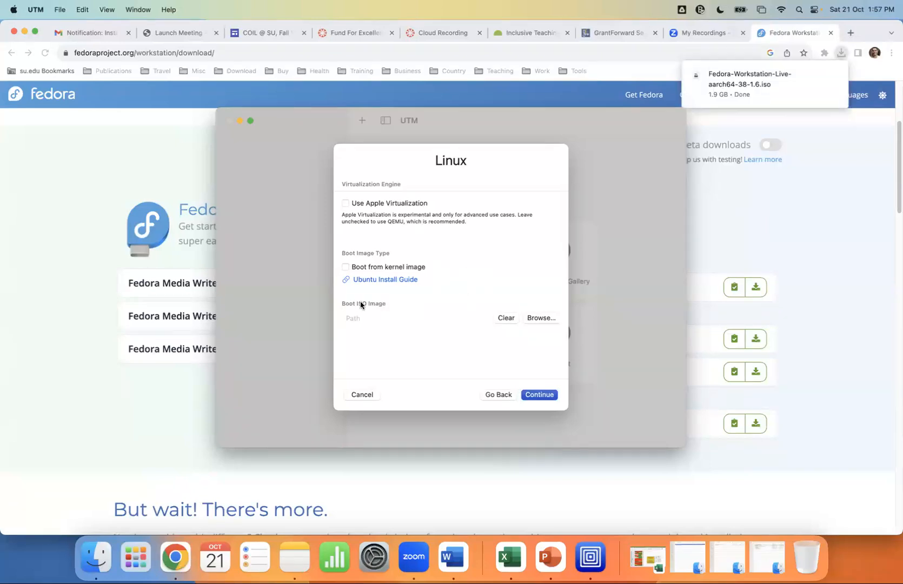
Set the downloaded Fedora-Workstation-Live-aarch64-38-1.6.iso as the boot image and continue to Hardware
left_click(543, 319)
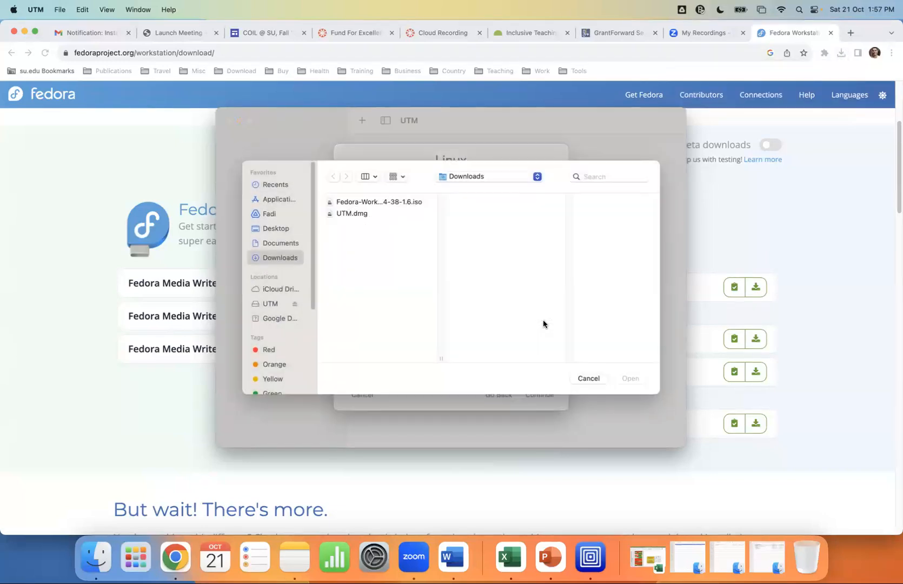
left_click(395, 205)
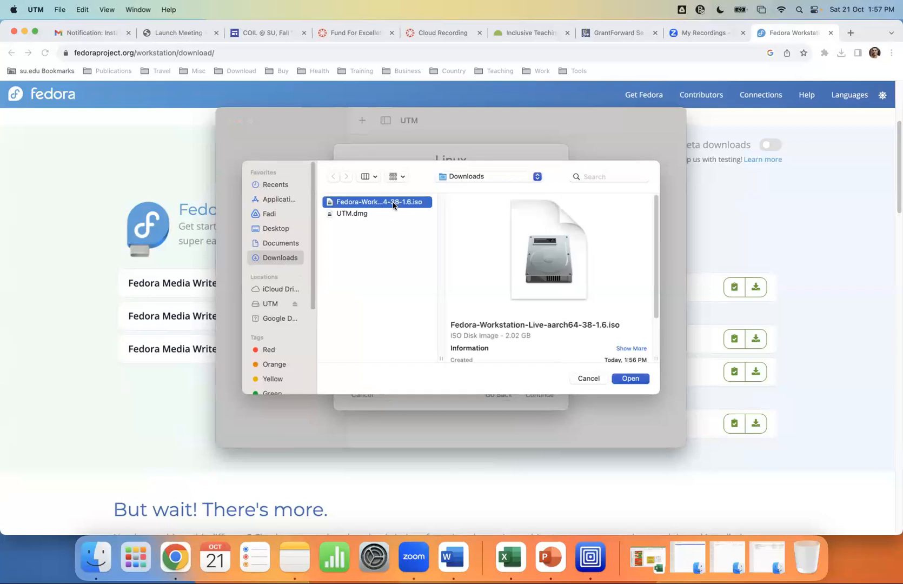
left_click(631, 378)
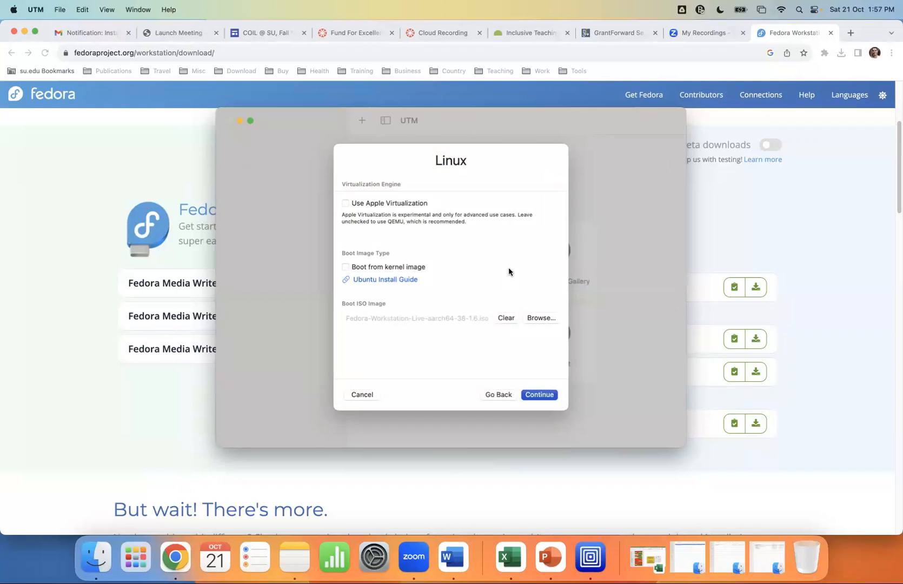
left_click(547, 399)
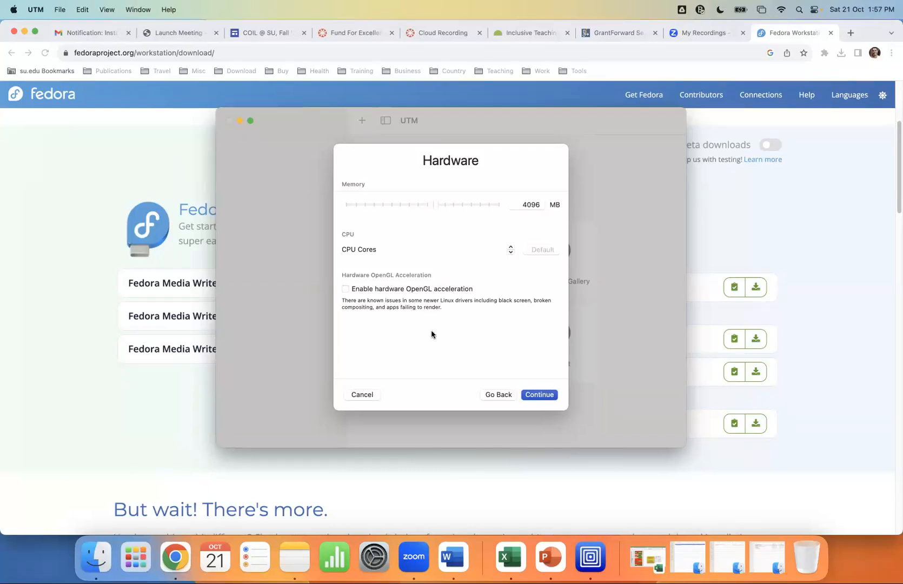
Keep 4096 MB memory, shrink the drive from 64 to 20 GB, and skip shared directories
left_click(534, 395)
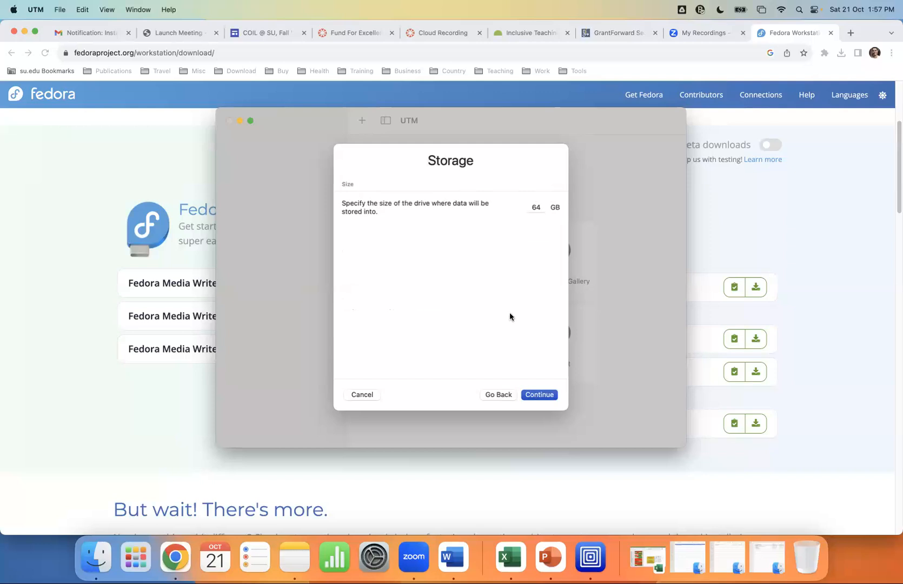
left_click(537, 208)
type("20")
left_click(518, 266)
left_click(546, 395)
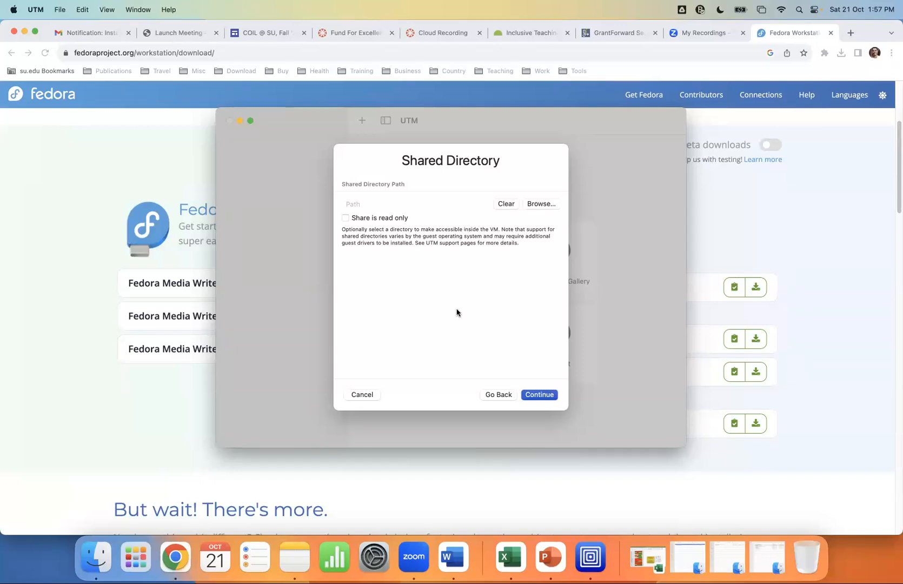
left_click(543, 395)
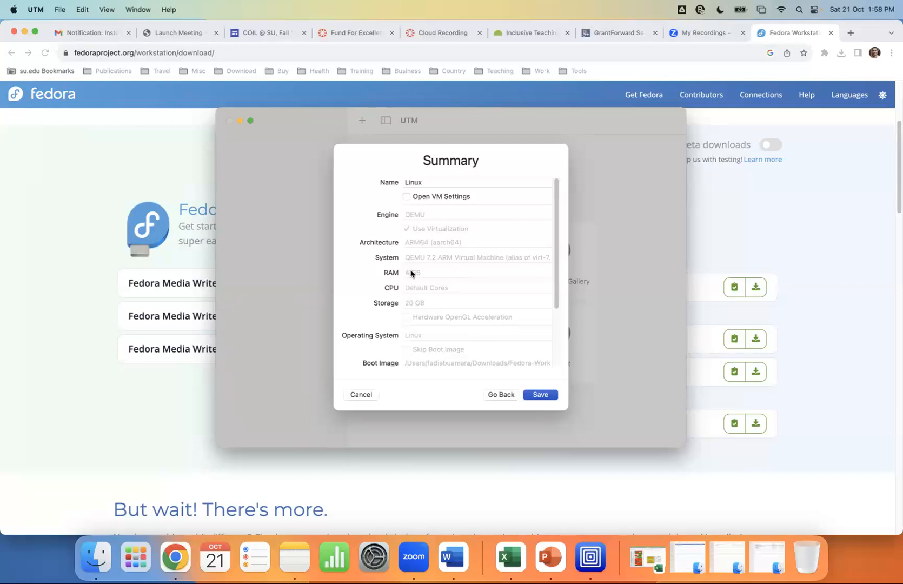
Review the summary, save the Linux VM, and start it with Play
scroll(432, 271, "down", 1)
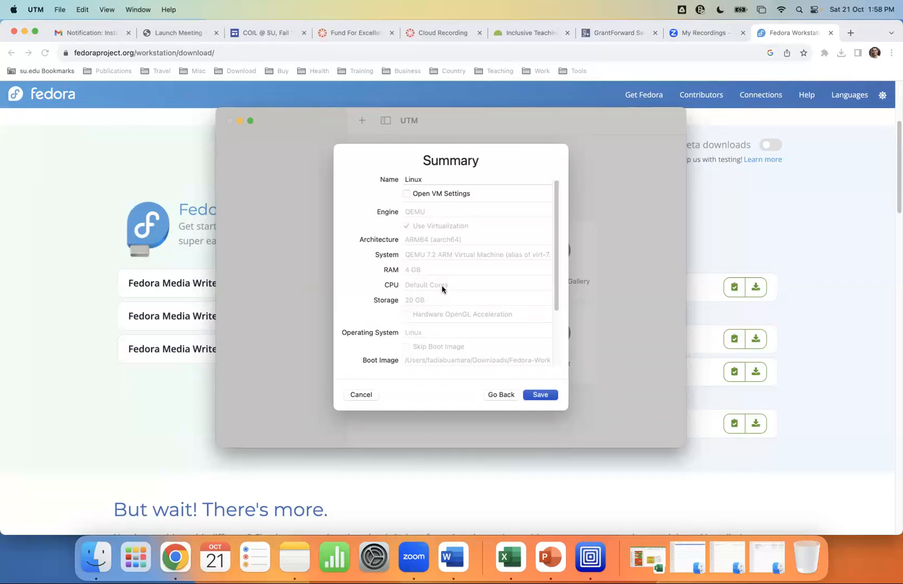
scroll(485, 284, "down", 5)
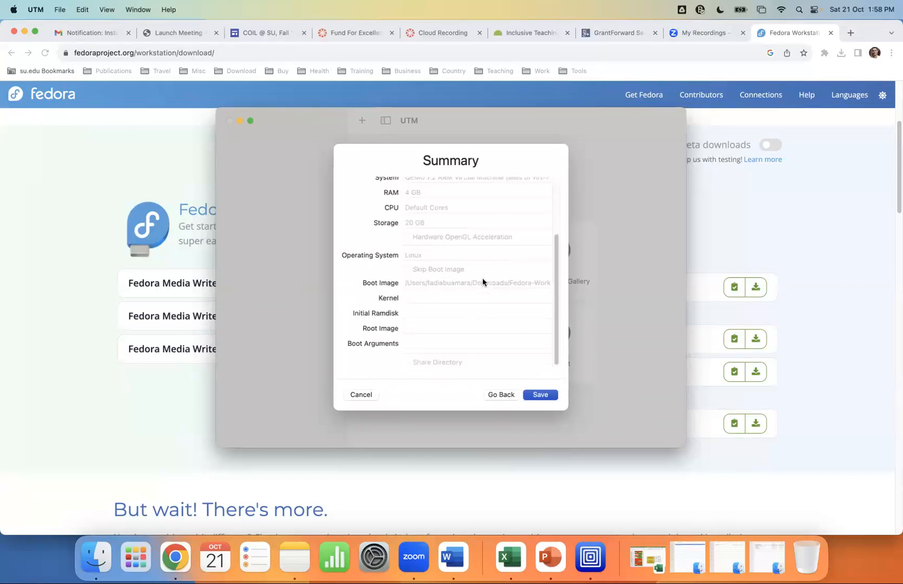
left_click(542, 395)
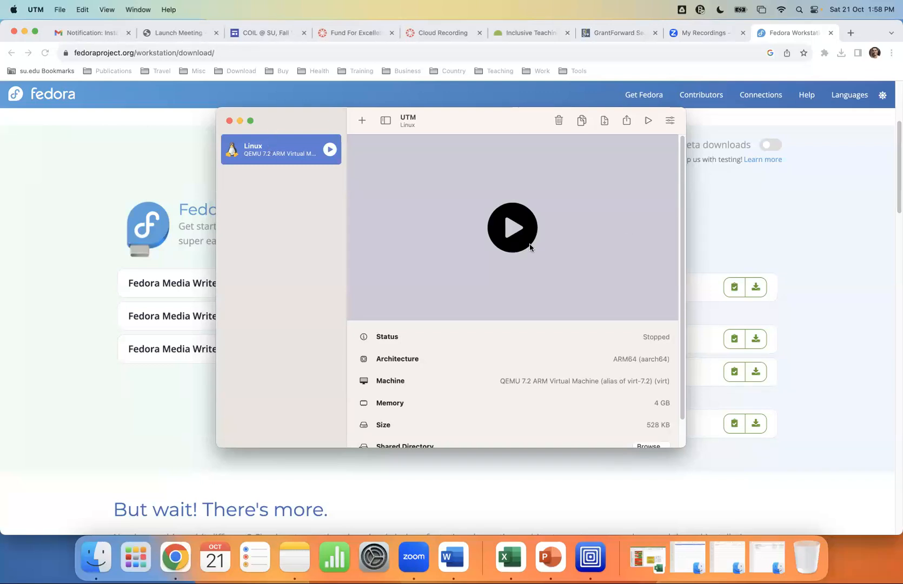
left_click(513, 225)
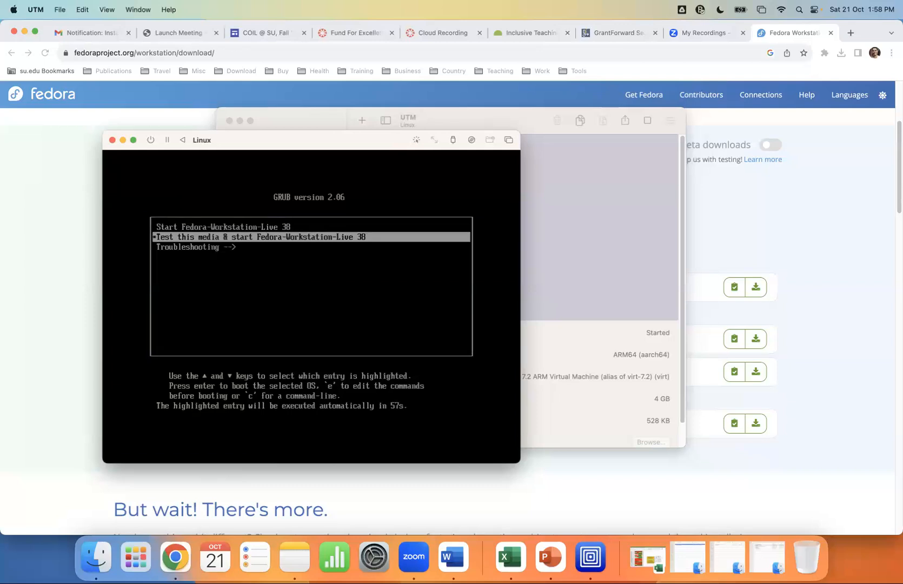
Stop the GRUB countdown and boot the Start Fedora-Workstation-Live 38 entry
key("Up")
key("Down")
key("Down")
key("Up")
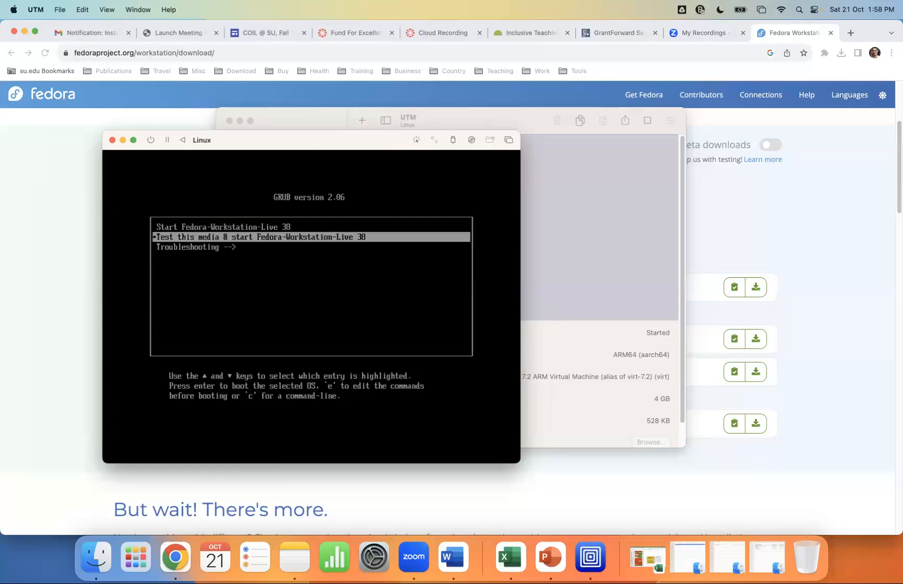
key("Up")
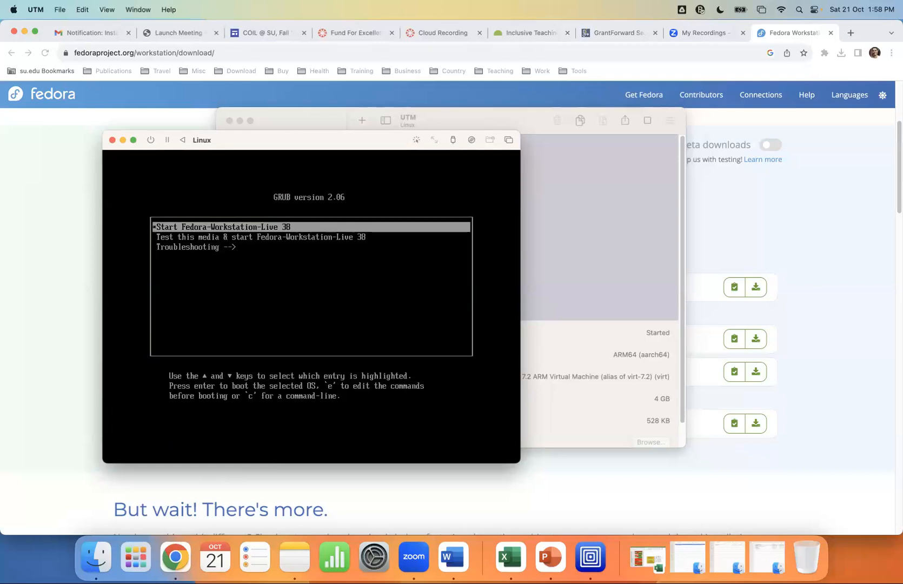
key("Return")
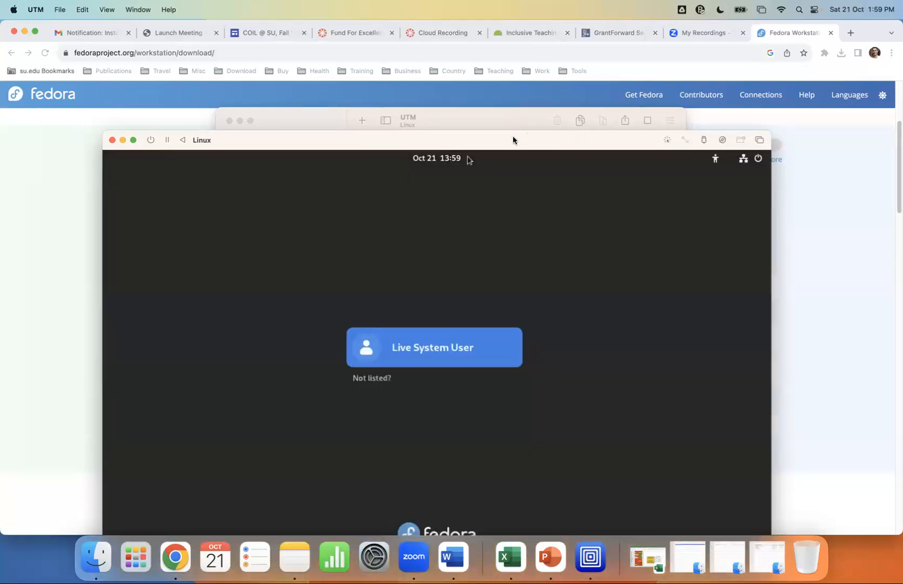
Maximize the VM window, log in as Live System User, and launch Install Fedora…
left_click_drag(513, 135, 496, 71)
double_click(496, 70)
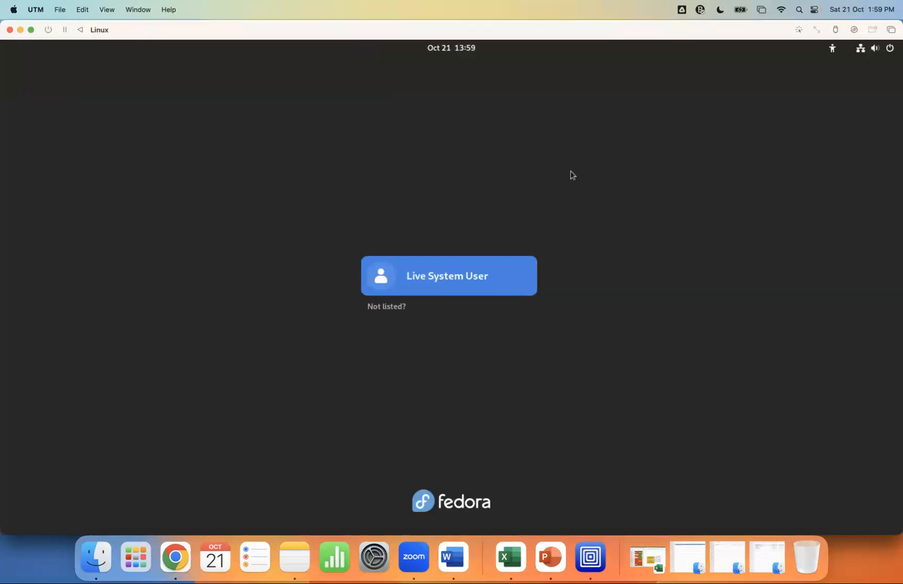
left_click(436, 283)
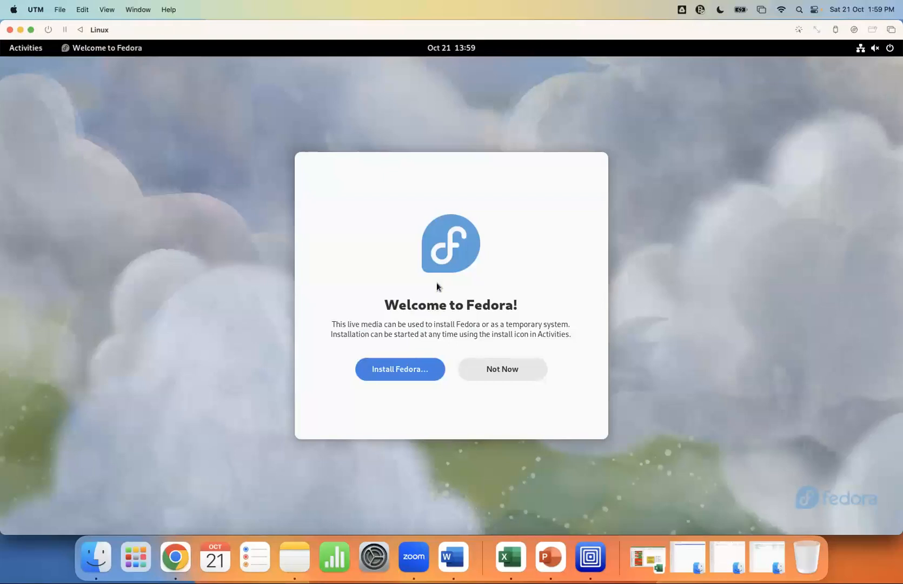
left_click(400, 370)
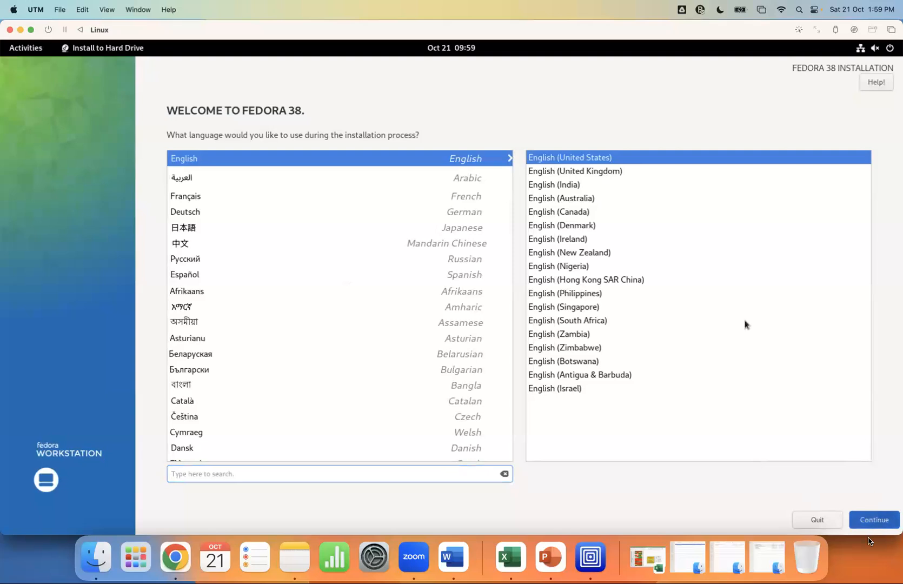
Accept English (United States) and confirm automatic partitioning on the 20 GiB disk
left_click(872, 520)
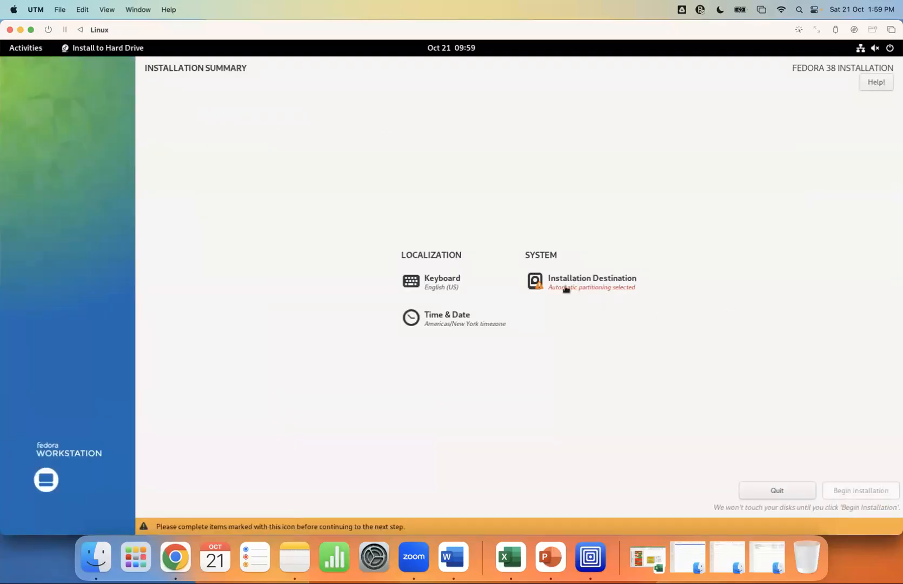
left_click(586, 281)
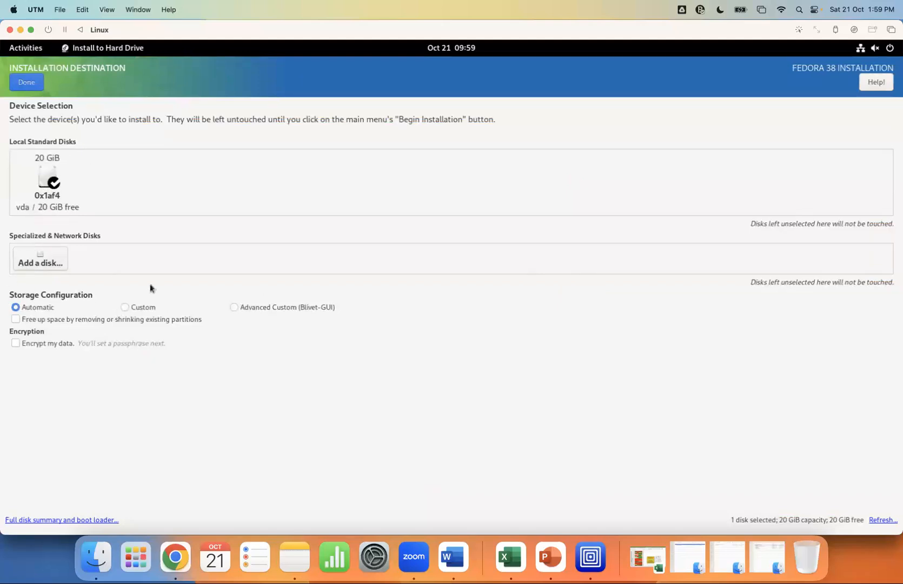
left_click(25, 83)
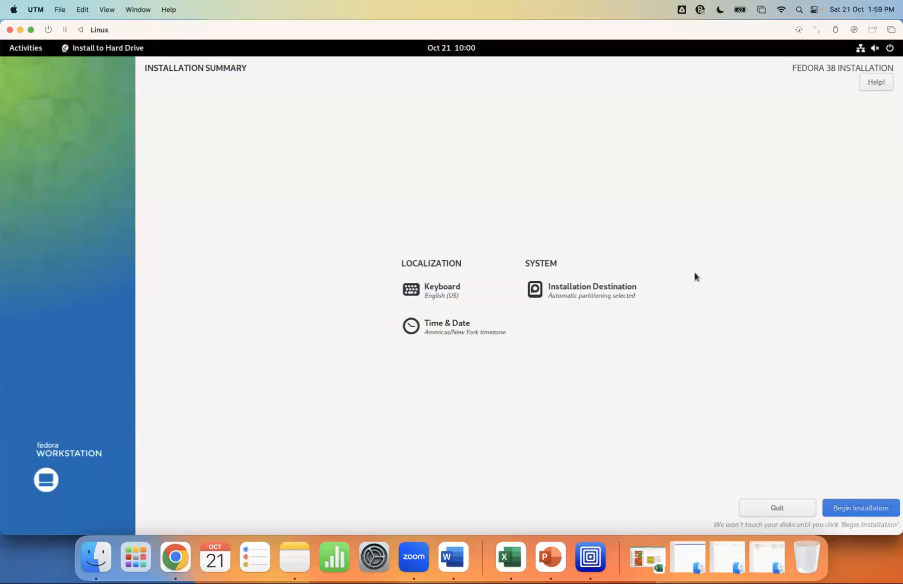
Begin the Fedora installation and wait until it reports Complete
left_click(866, 510)
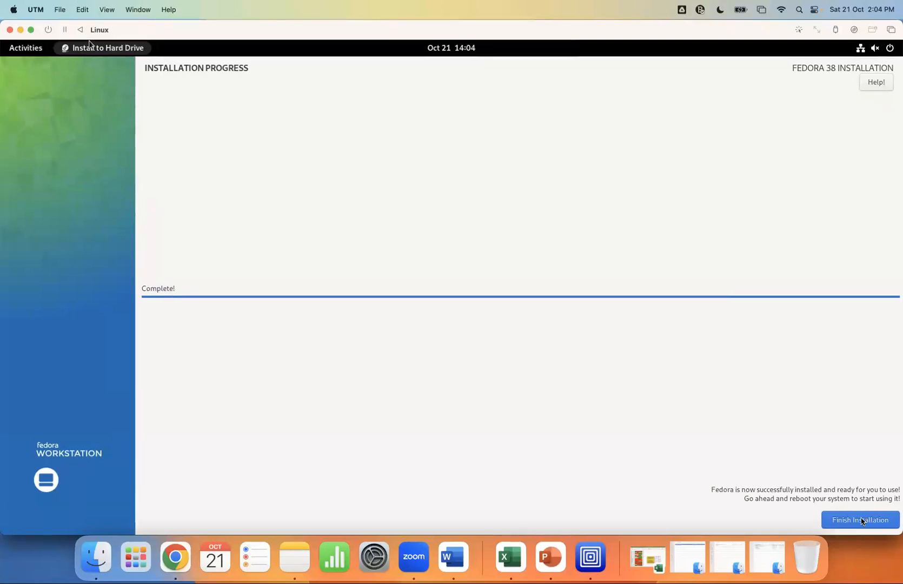
Dismiss the installer's app menu and click Finish Installation
left_click(89, 45)
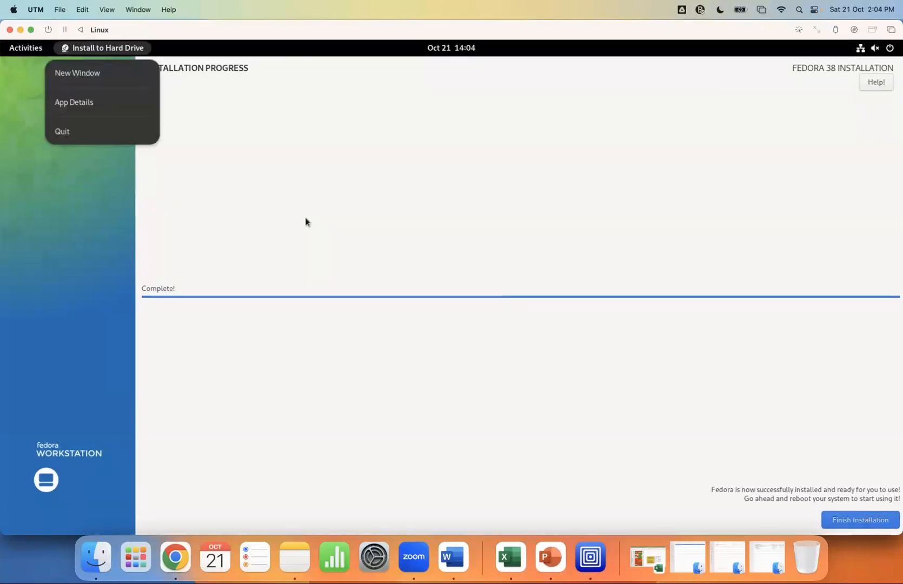
left_click(849, 520)
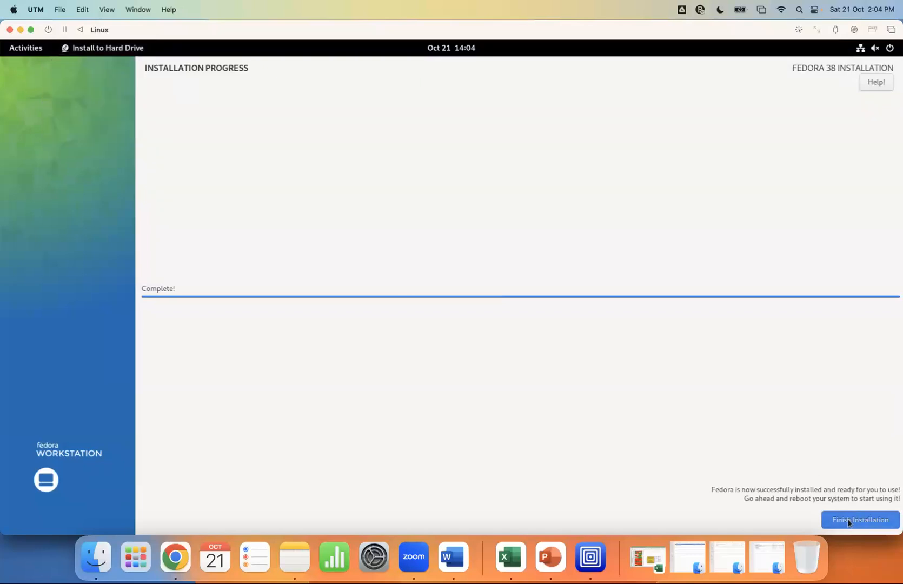
left_click(848, 520)
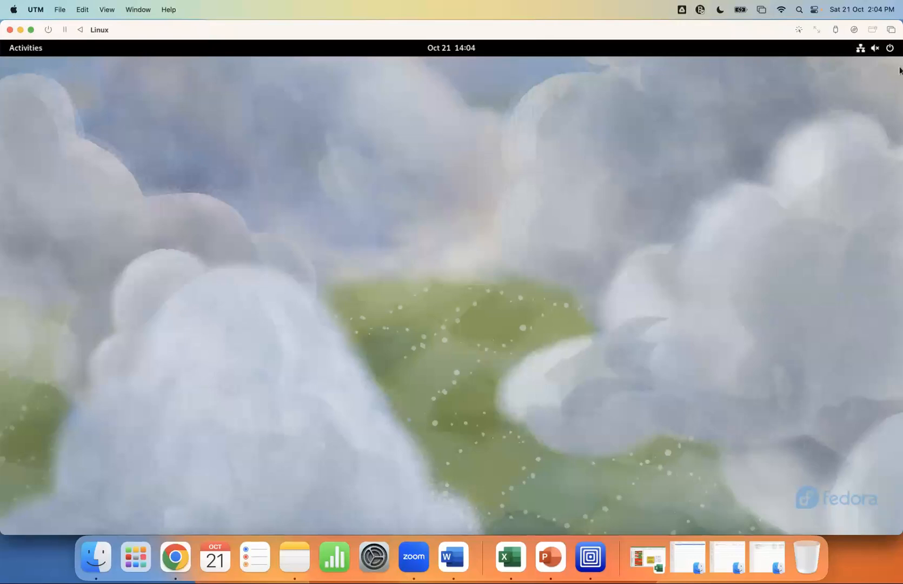
Shut down the Fedora guest from the top-bar system menu's Power Off option
left_click(891, 49)
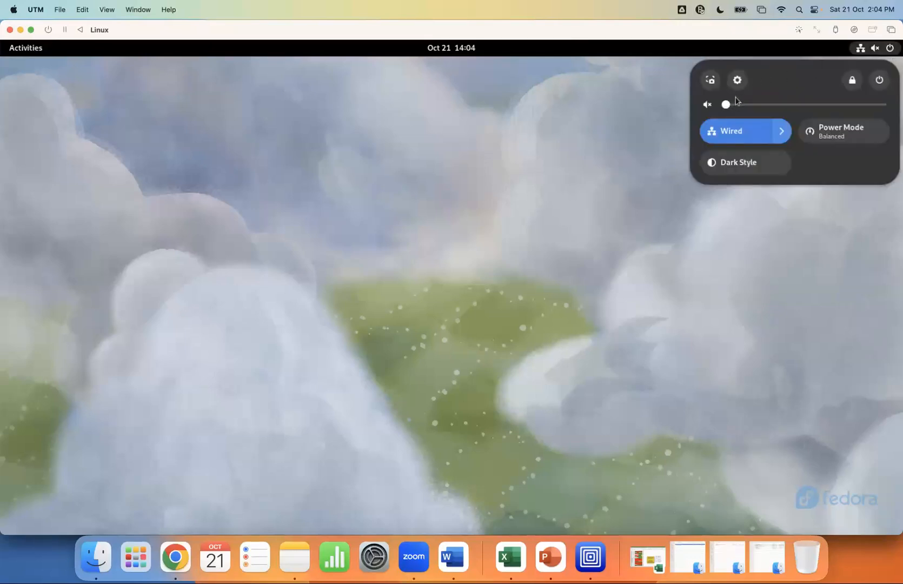
left_click(879, 81)
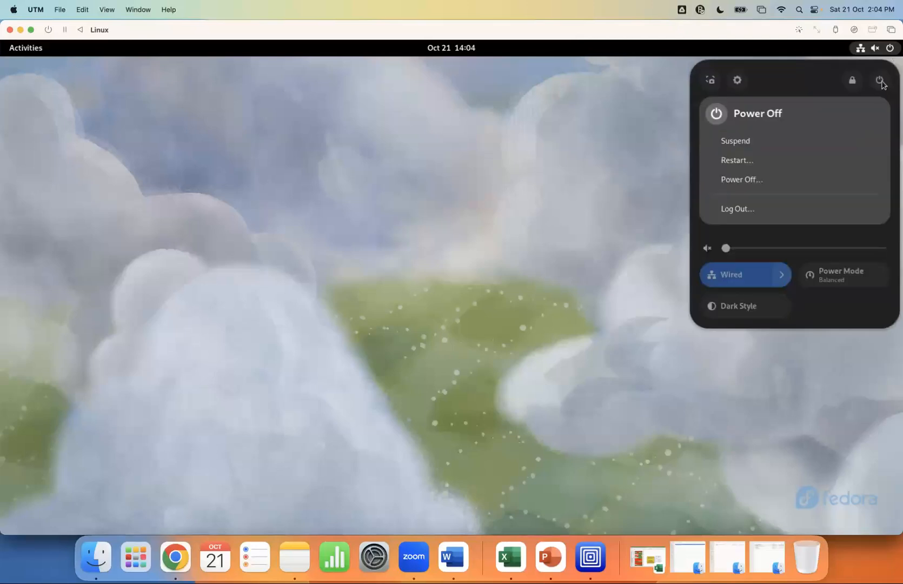
left_click(761, 181)
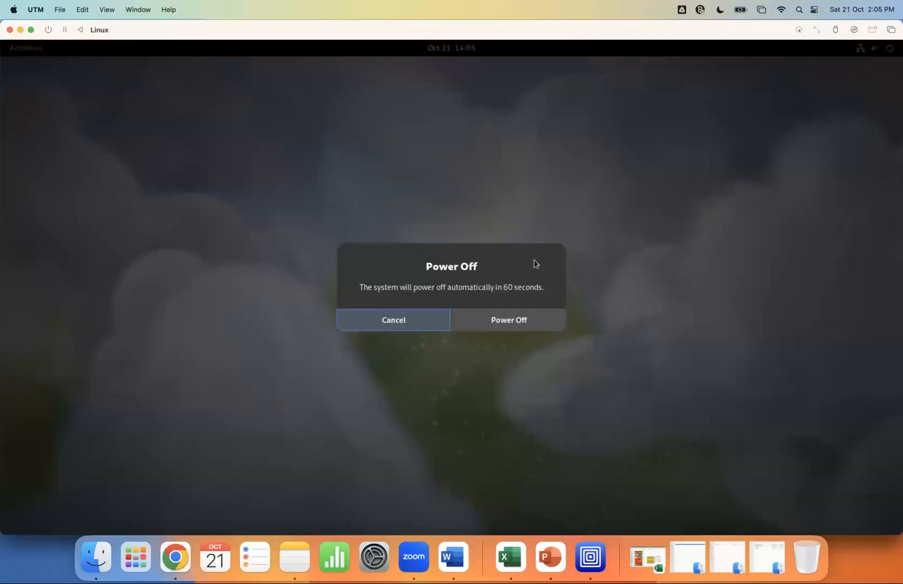
left_click(514, 321)
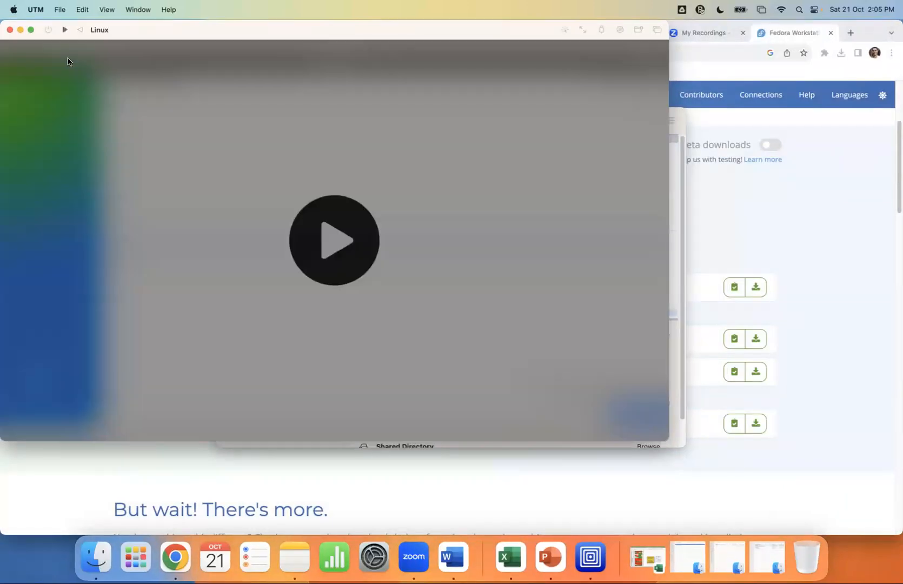
Boot the Linux VM to the Fedora live GRUB menu and highlight Start Fedora-Workstation-Live 38
left_click(9, 31)
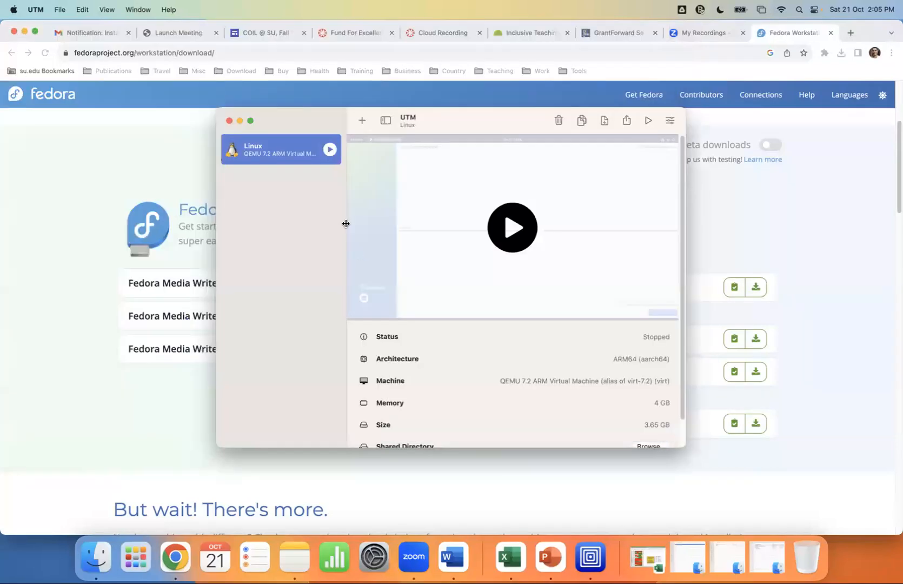
double_click(277, 155)
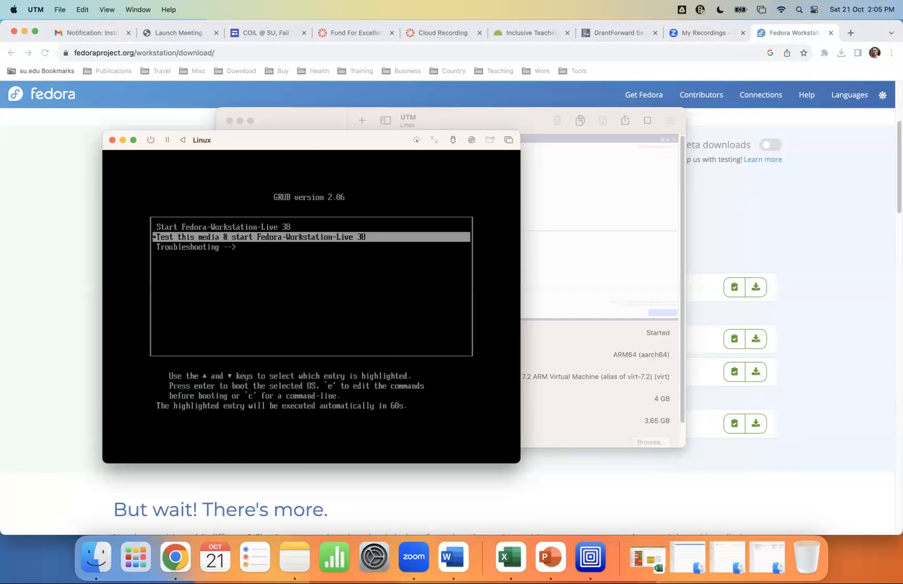
key("Up")
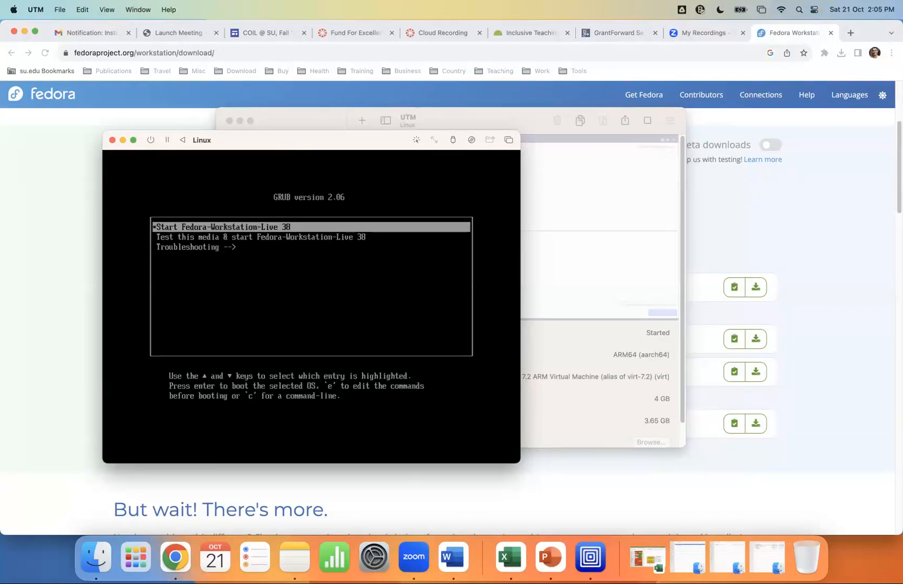
key("Down")
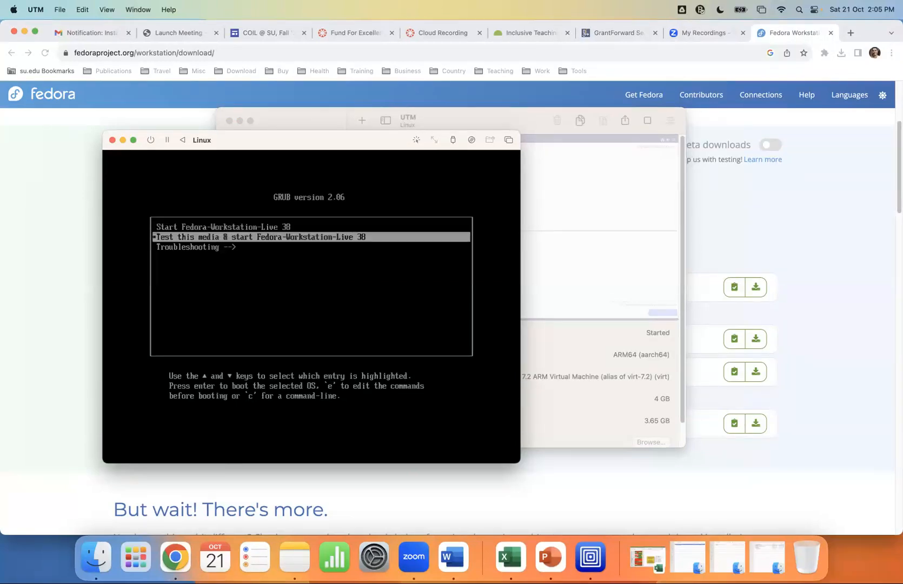
key("Up")
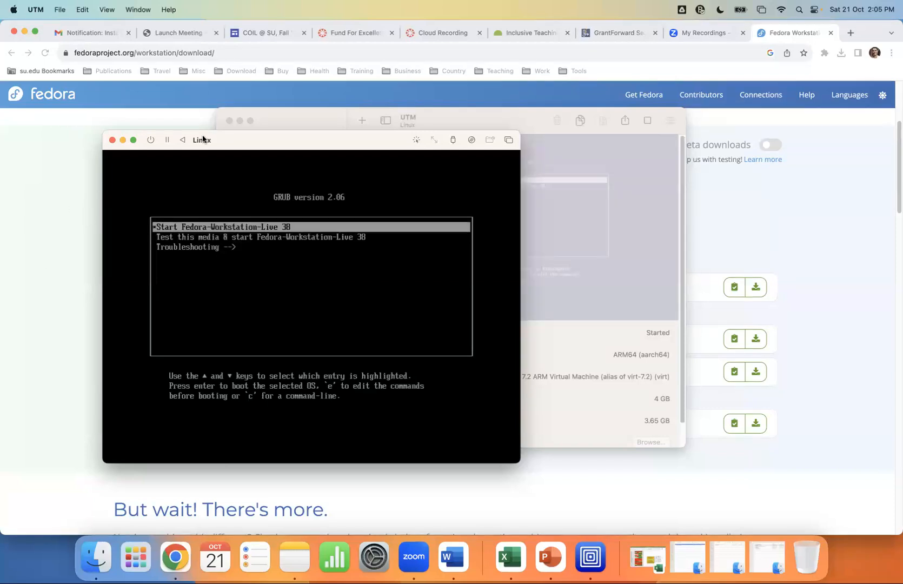
Suspend and resume the Linux VM, then force-stop it and confirm the stop warning
left_click(112, 140)
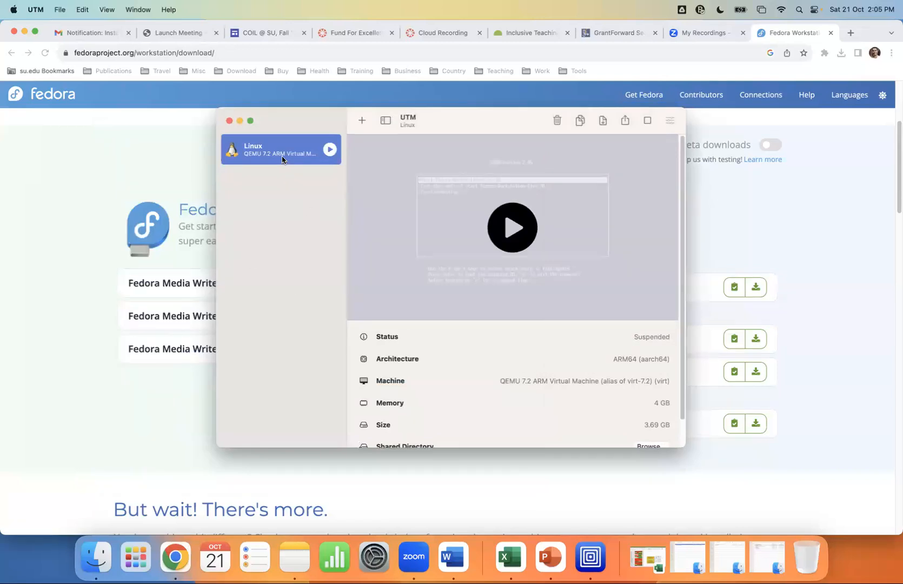
right_click(261, 150)
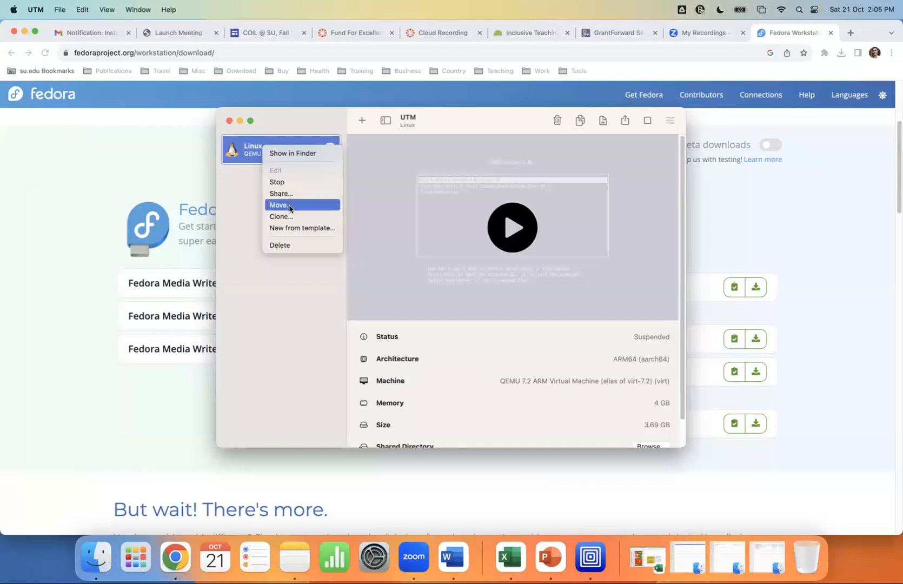
left_click(246, 190)
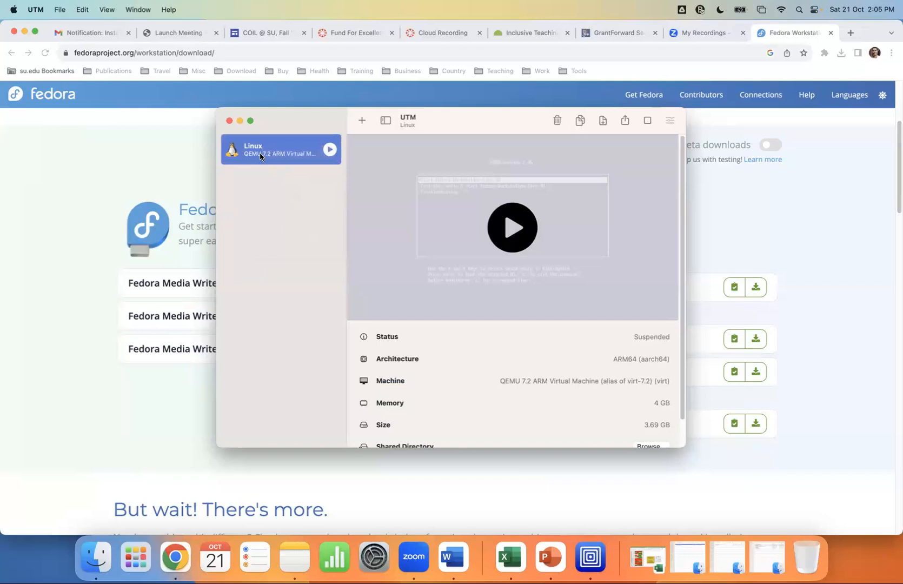
right_click(263, 153)
left_click(242, 193)
left_click(512, 227)
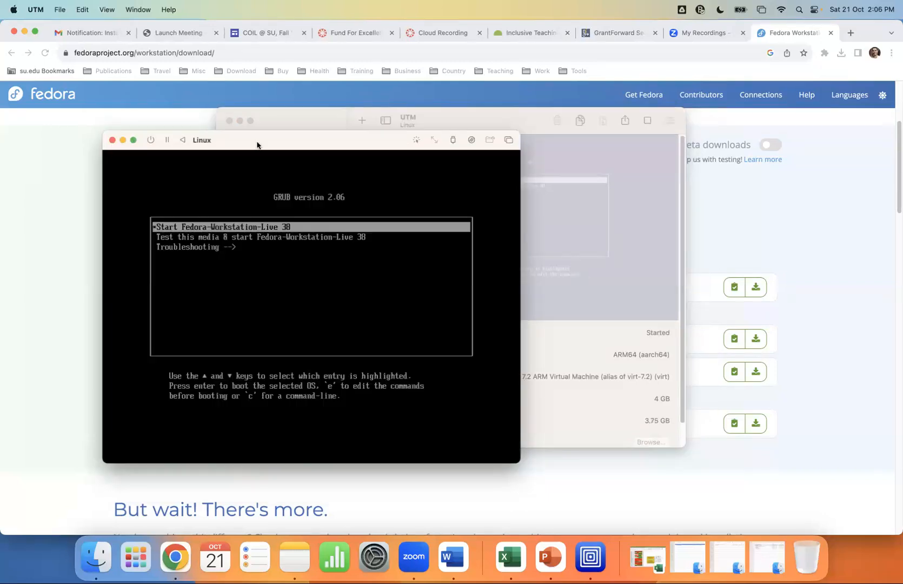
left_click(151, 140)
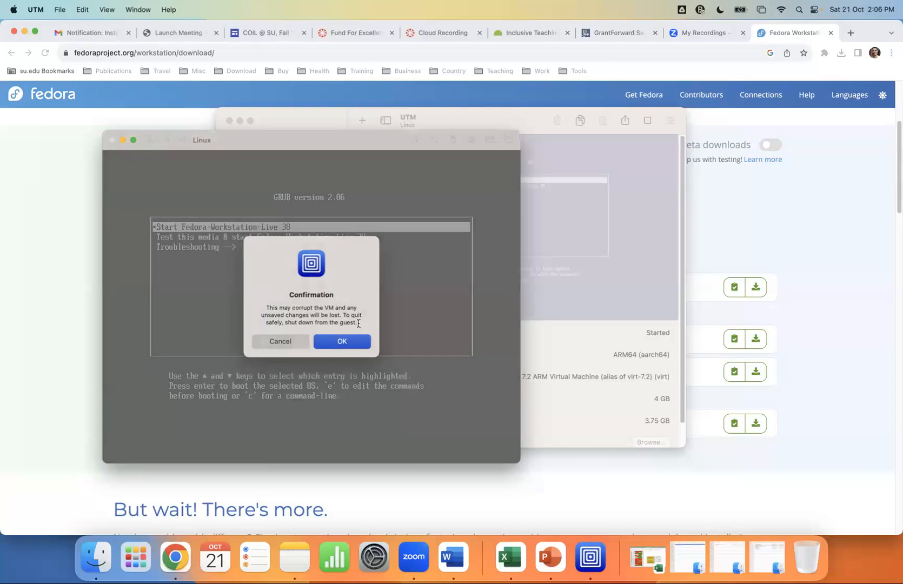
left_click(354, 343)
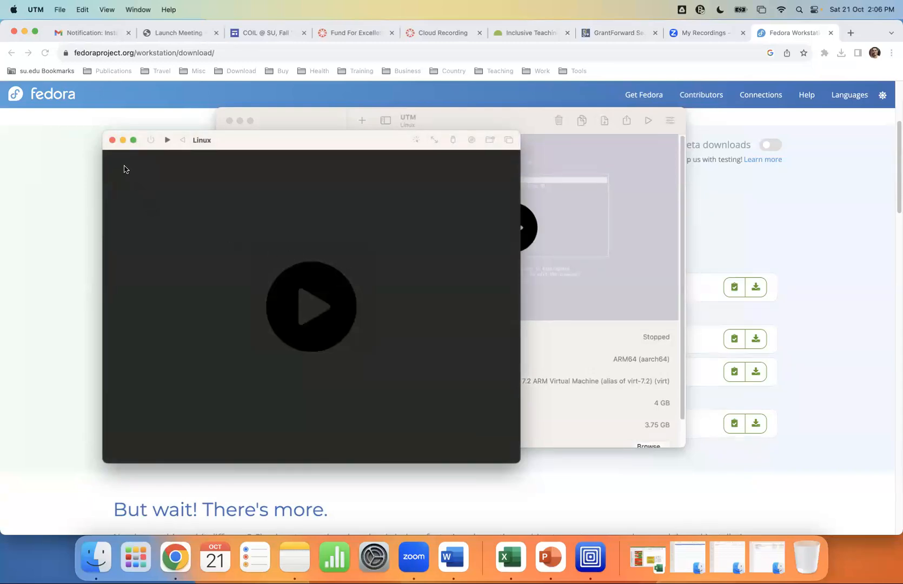
In the Linux VM's settings, drag VirtIO Drive above USB Drive under Drives and save
left_click(110, 141)
right_click(279, 151)
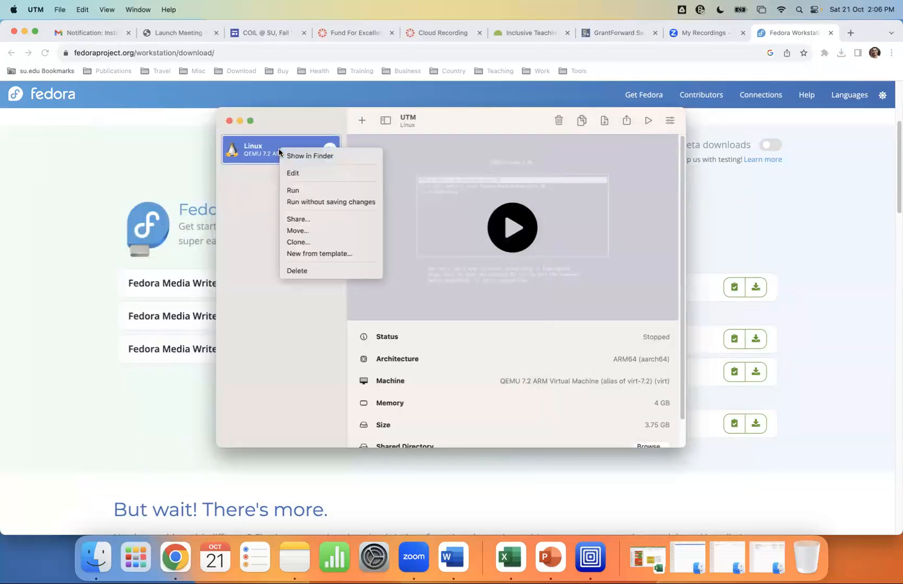
left_click(302, 175)
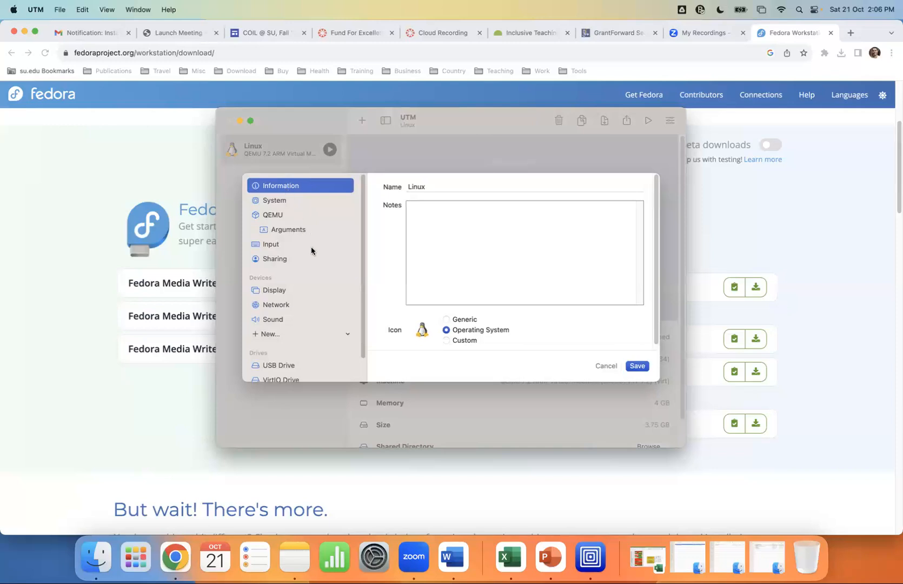
scroll(311, 250, "down", 2)
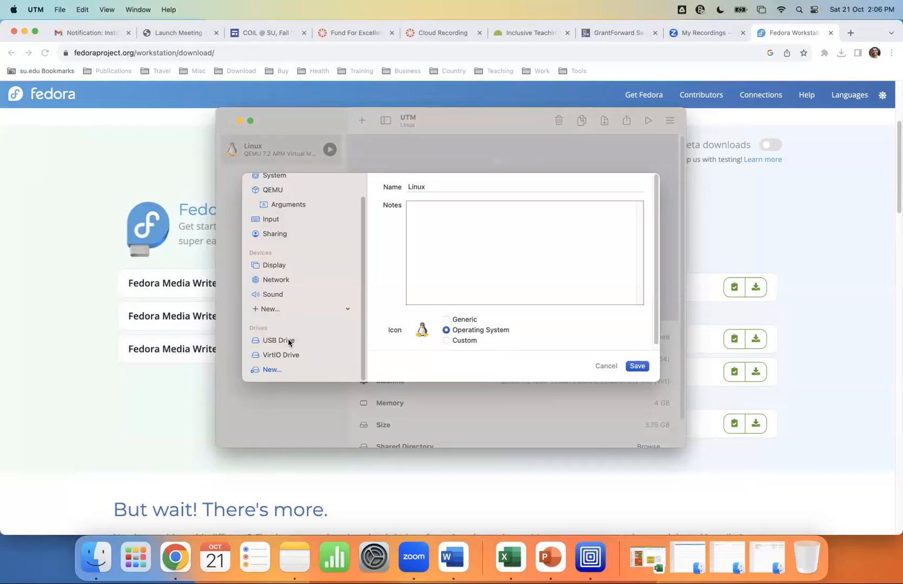
left_click(280, 356)
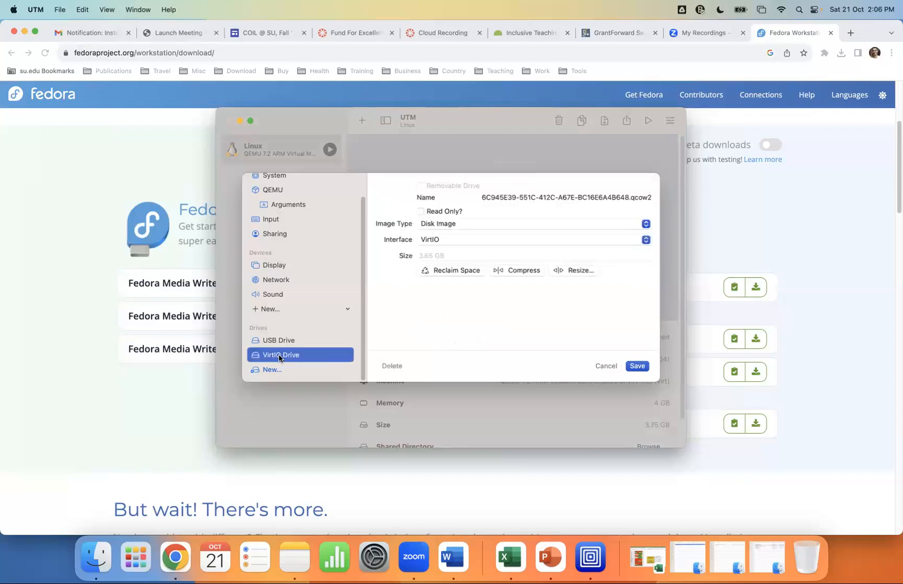
left_click_drag(279, 358, 274, 338)
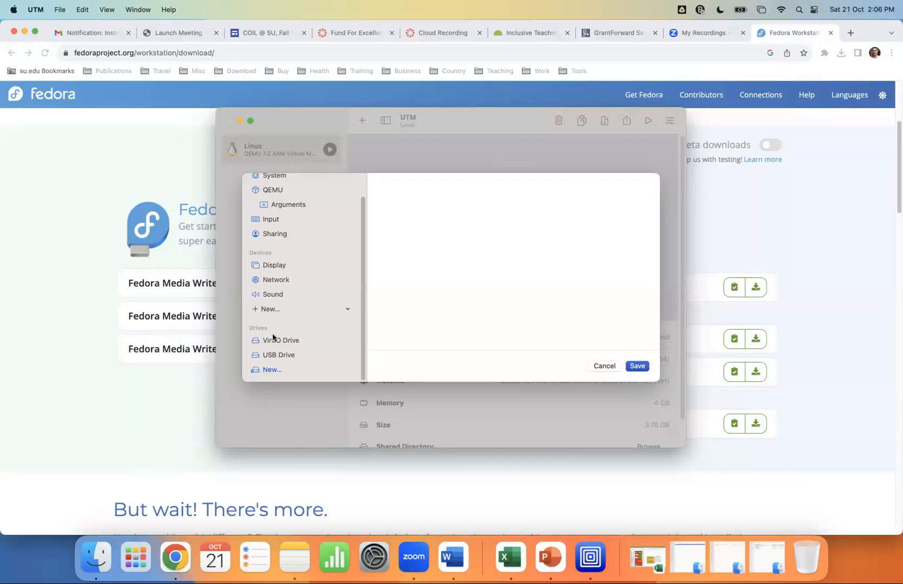
left_click(635, 366)
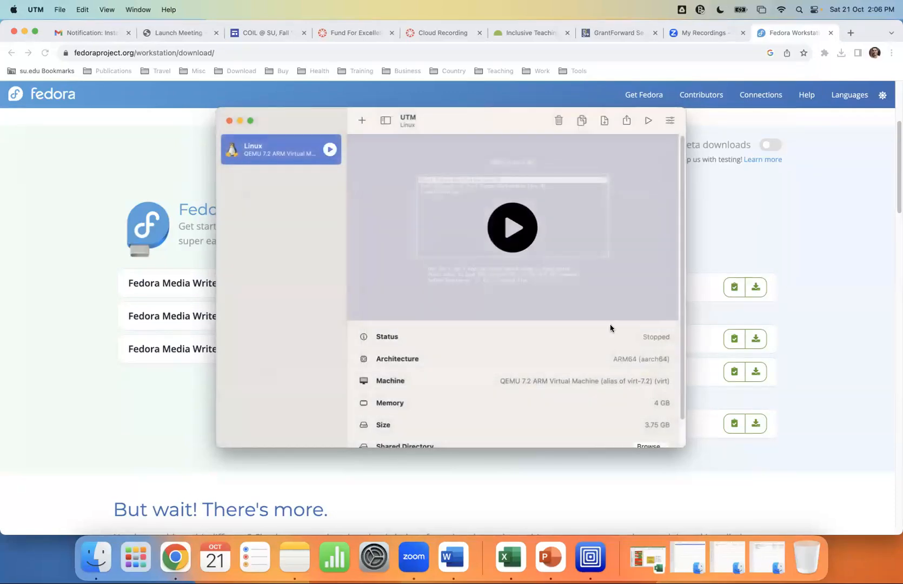
Start Fedora setup, disable Location Services and Automatic Problem Reporting, and skip third-party repositories
left_click(515, 227)
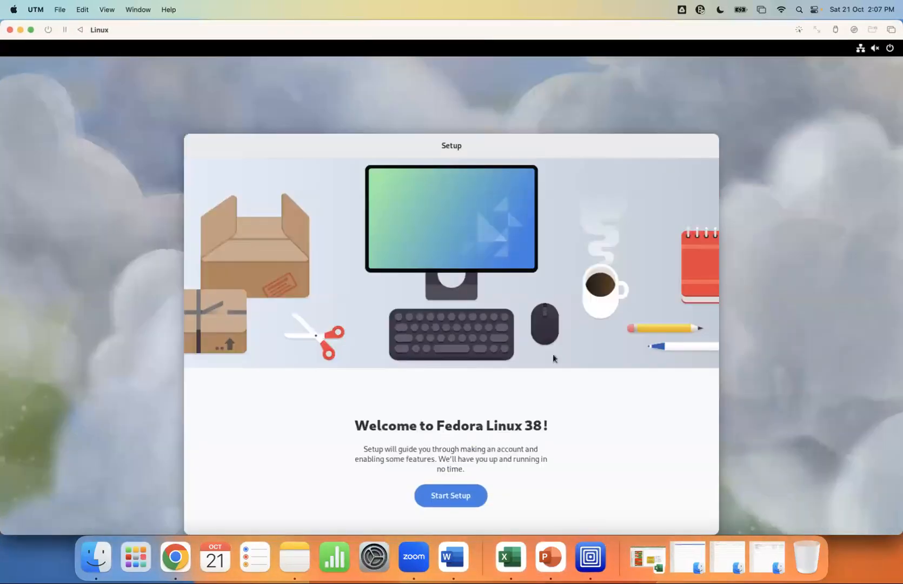
left_click(458, 492)
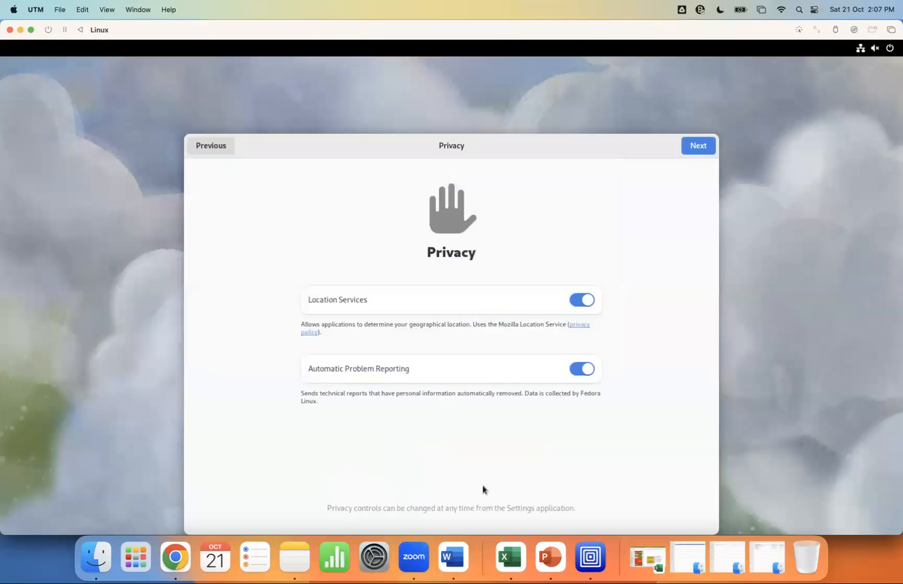
left_click(572, 300)
left_click(576, 374)
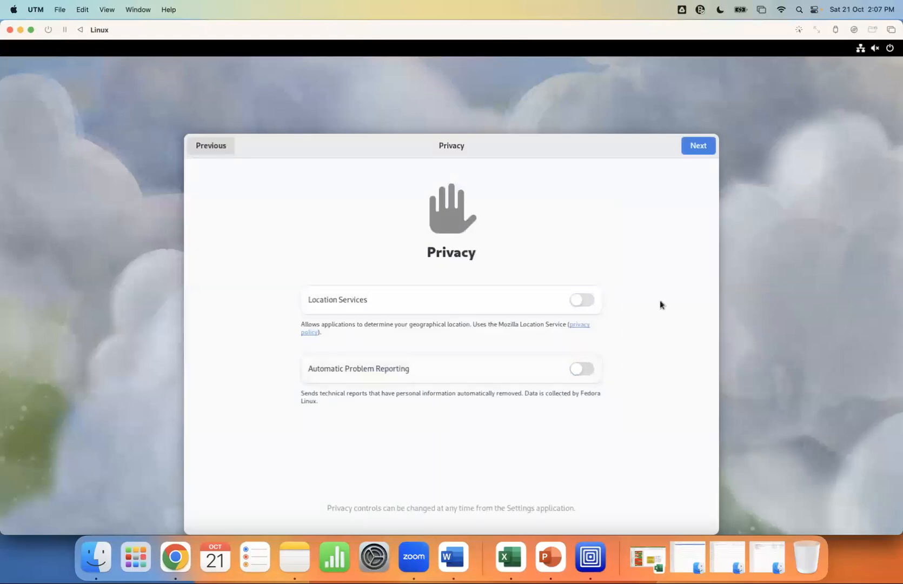
left_click(696, 153)
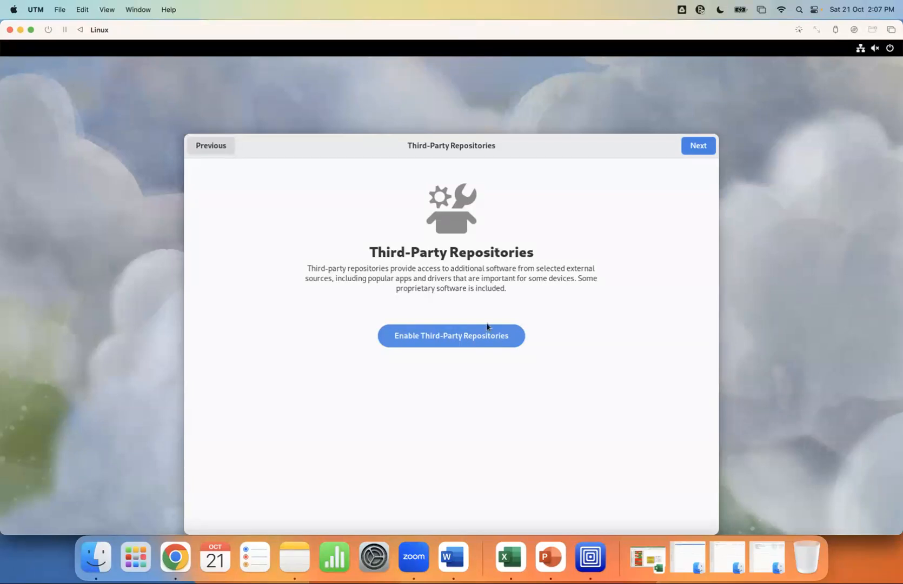
left_click(705, 149)
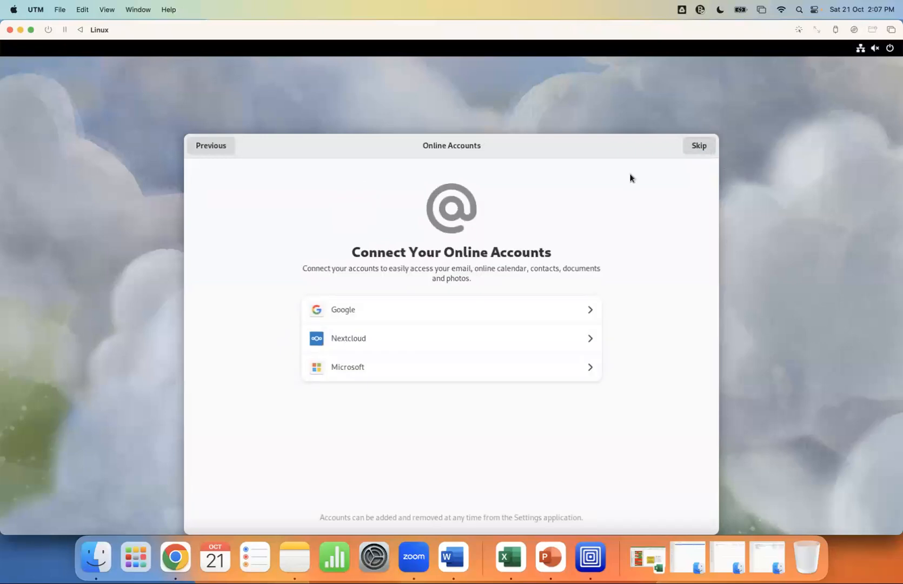
Skip online accounts, enter the user's full name, shorten the auto-filled username, and continue
left_click(696, 147)
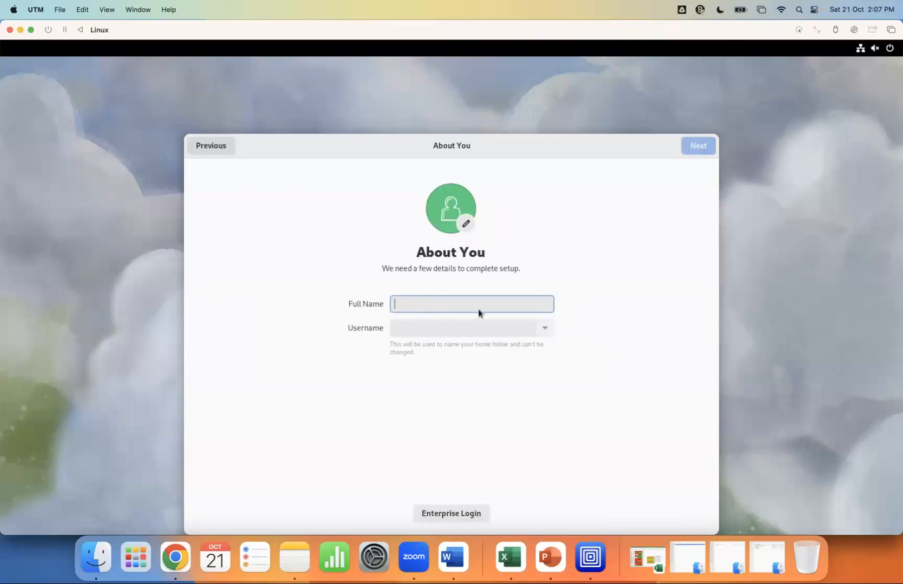
type("Fadi Ab")
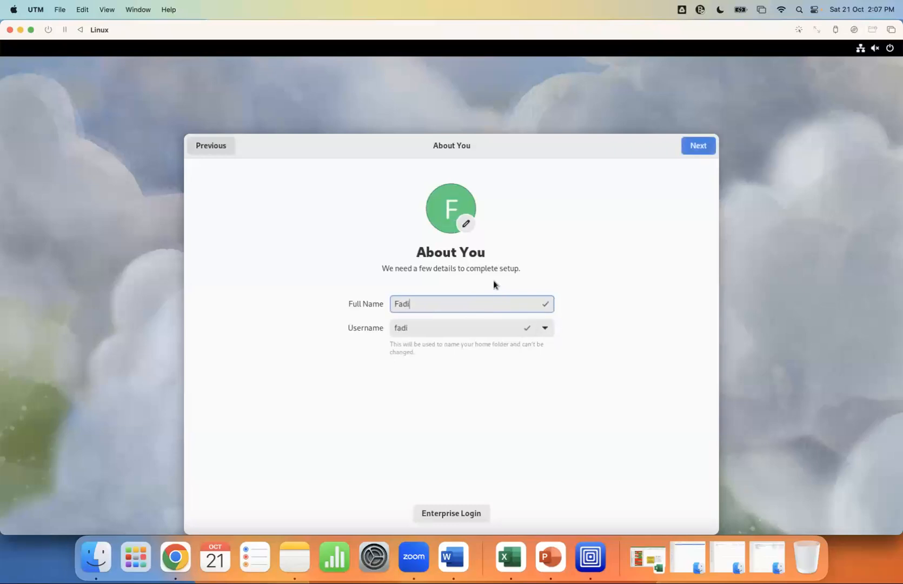
type("uamara")
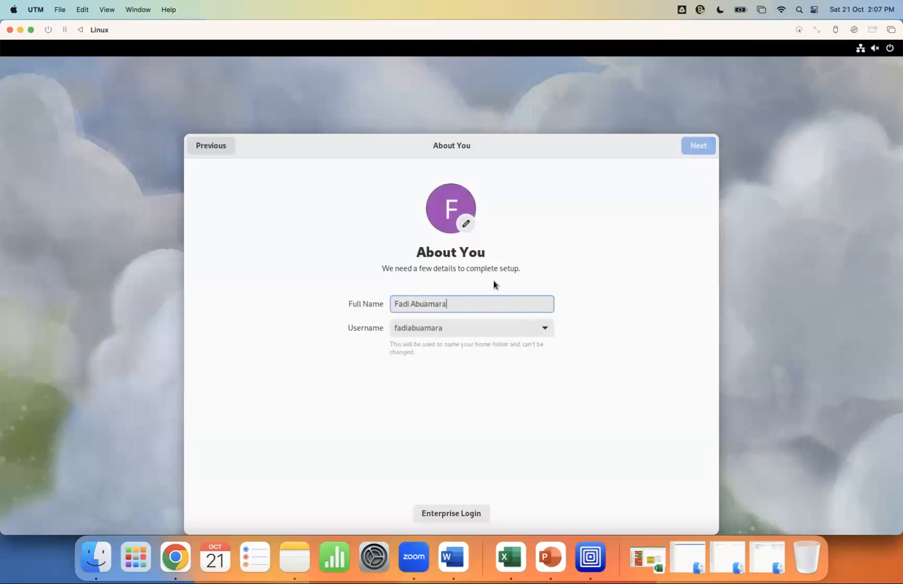
left_click(408, 328)
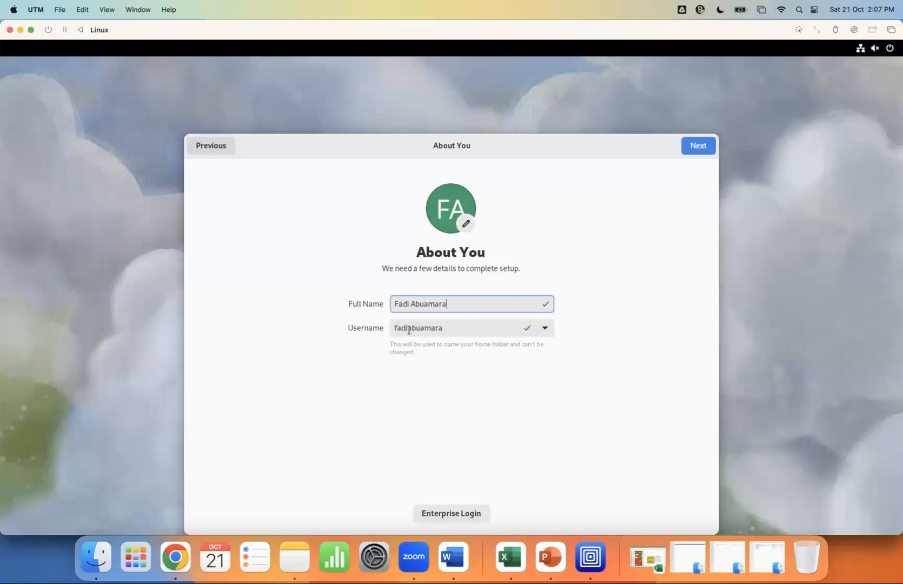
key("BackSpace")
key("BackSpace")
key("BackSpace")
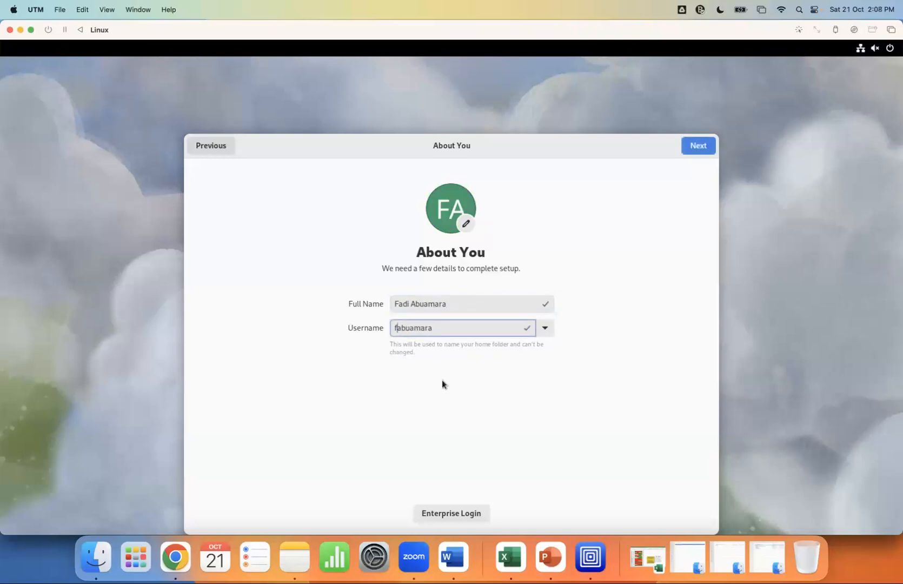
left_click(693, 147)
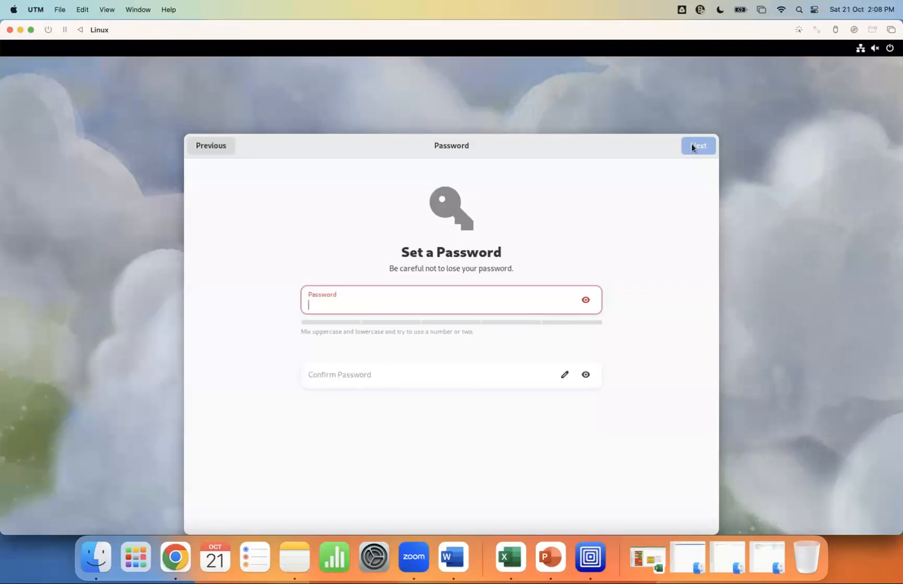
Enter the new user's password, confirm it, and finish the Fedora setup
type("1234567")
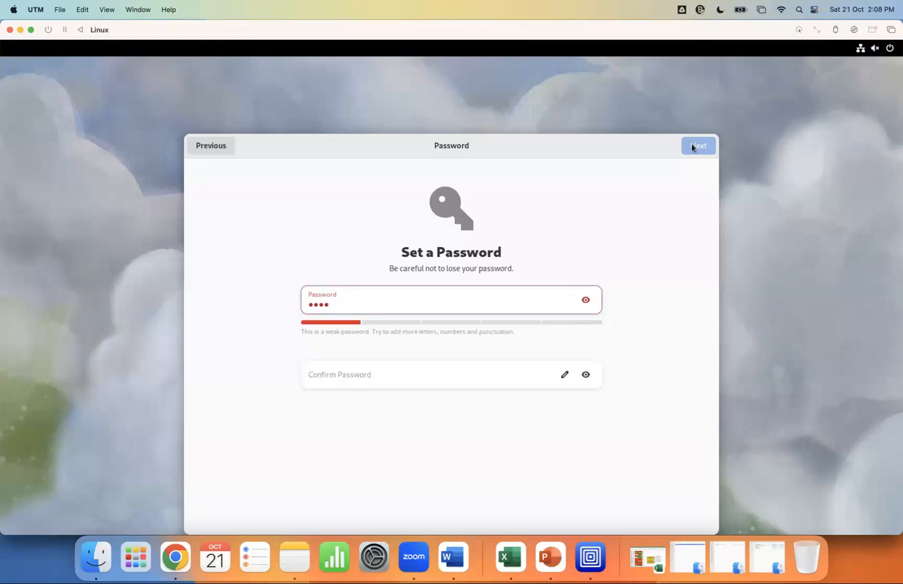
type("89")
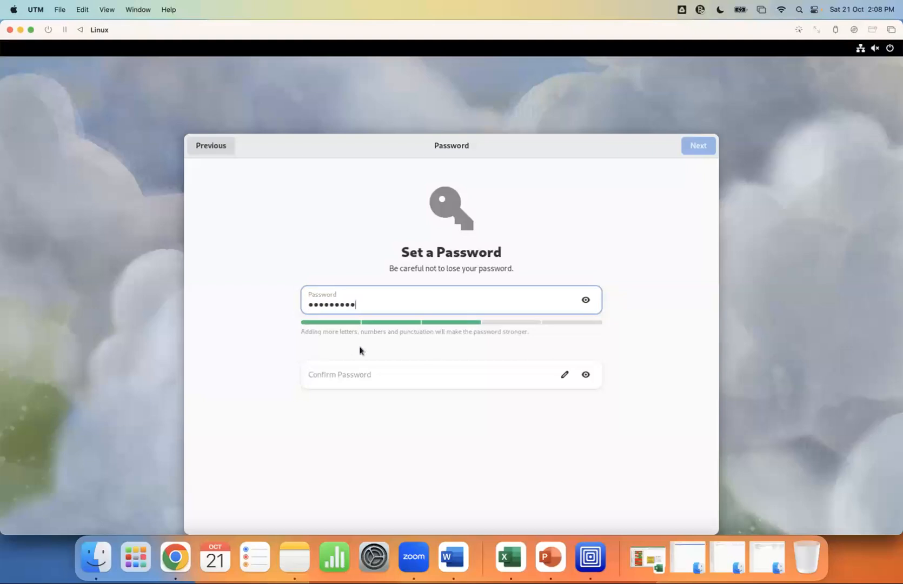
left_click(389, 374)
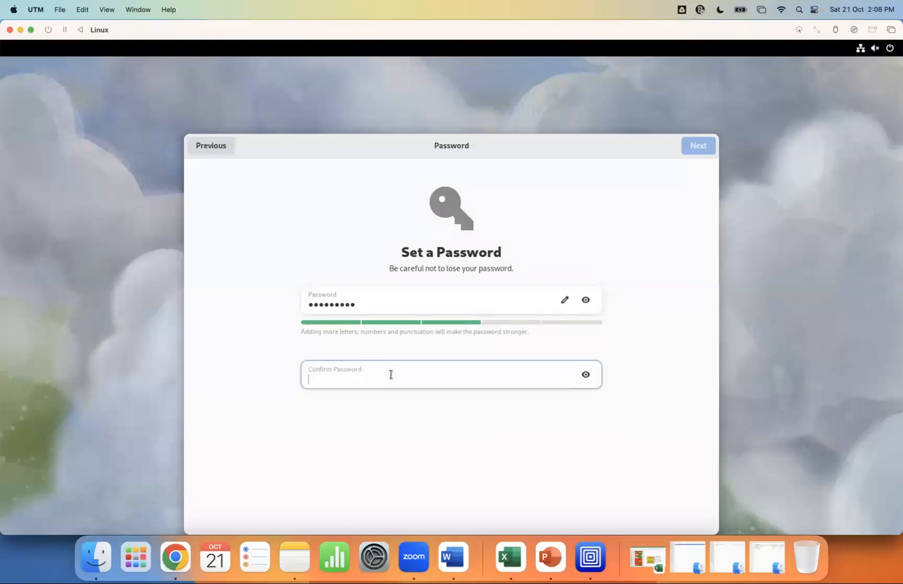
type("••••••••")
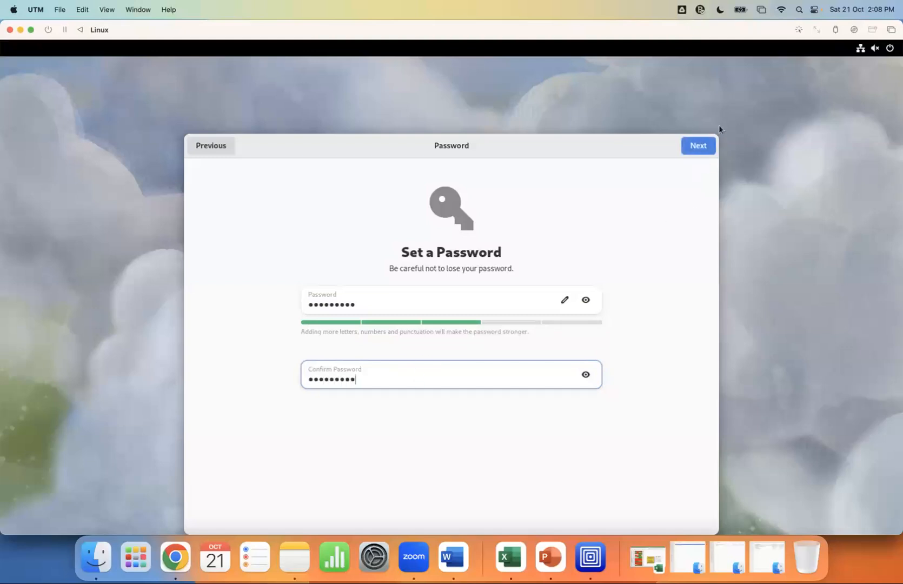
left_click(697, 148)
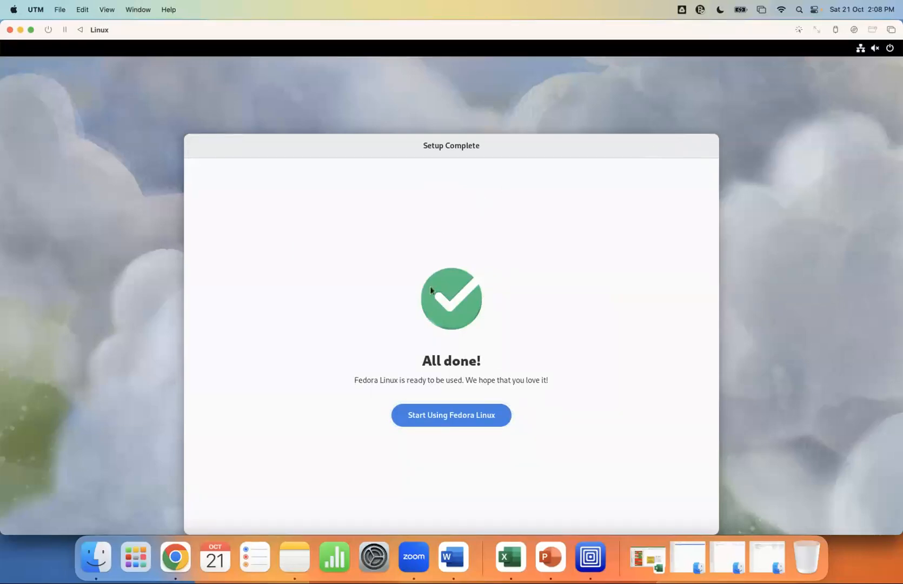
Dismiss setup and the GNOME tour, then search 'ter' and pin Terminal to the dash
left_click(438, 417)
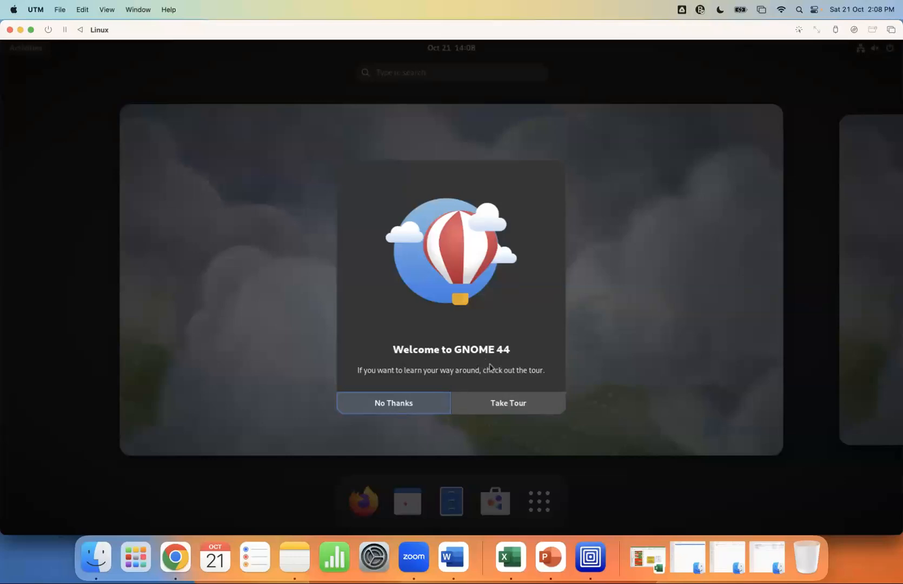
left_click(395, 403)
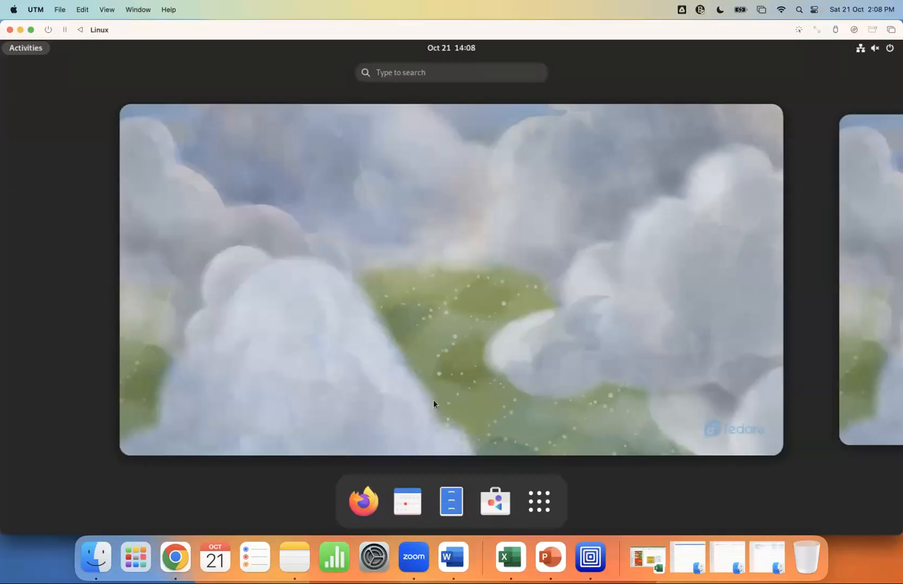
left_click(417, 69)
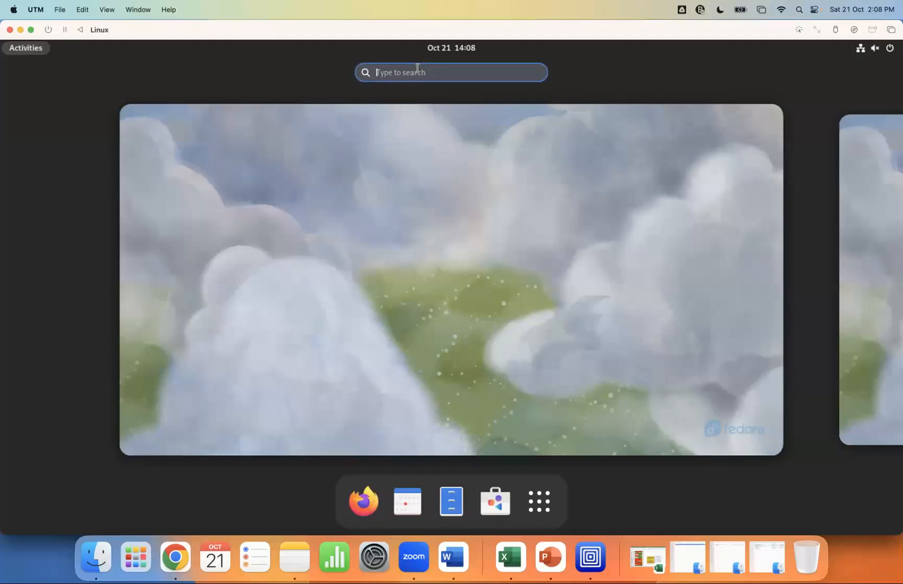
type("ter")
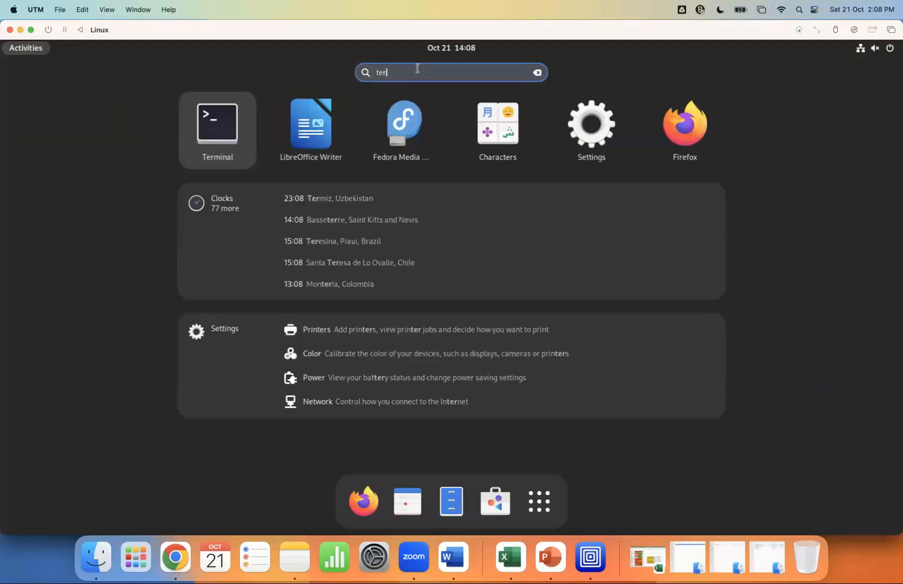
right_click(217, 130)
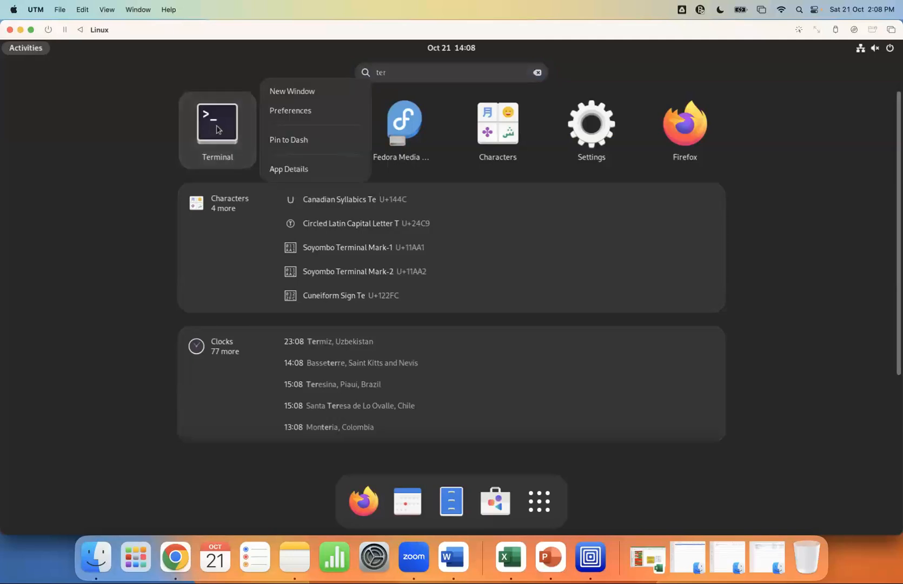
left_click(289, 140)
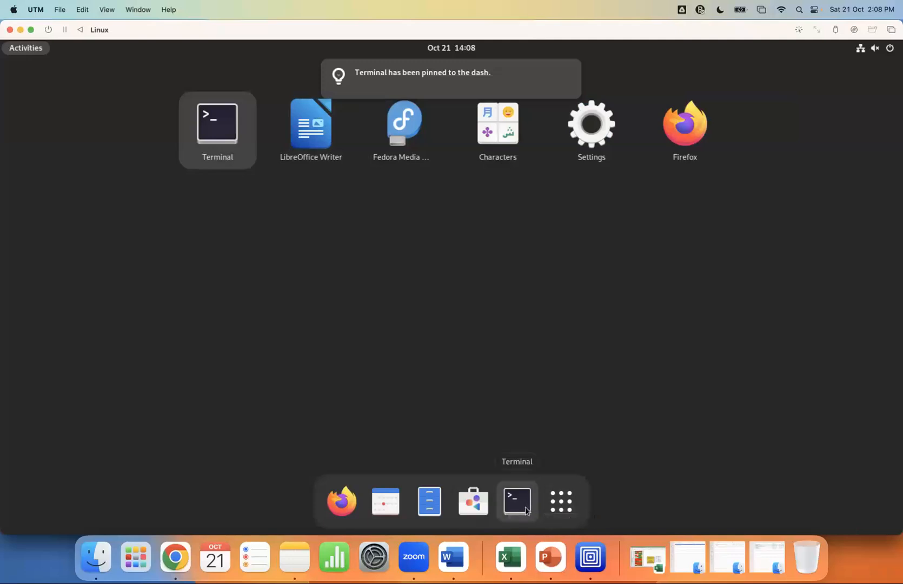
Reopen the Activities overview and launch Terminal from the dash
left_click(561, 501)
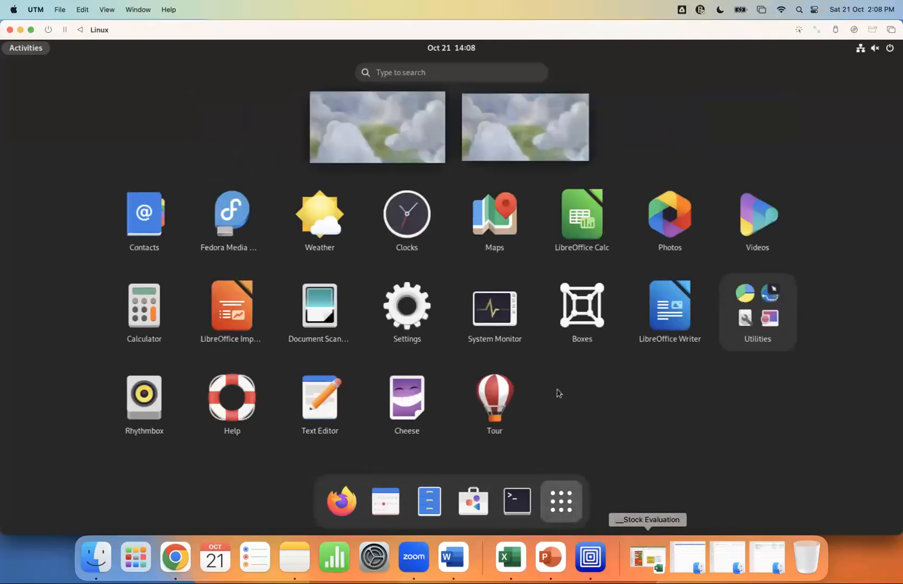
left_click(30, 47)
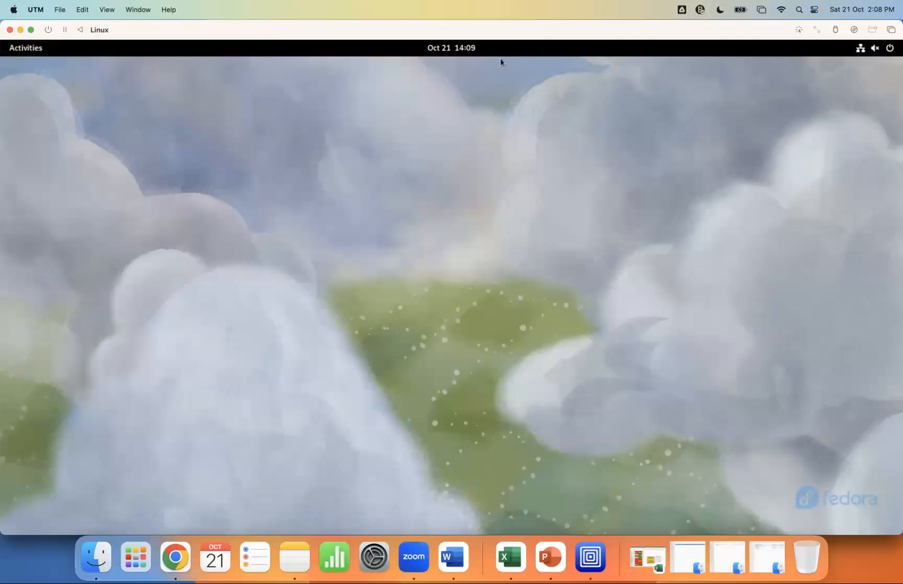
left_click(27, 53)
left_click(444, 71)
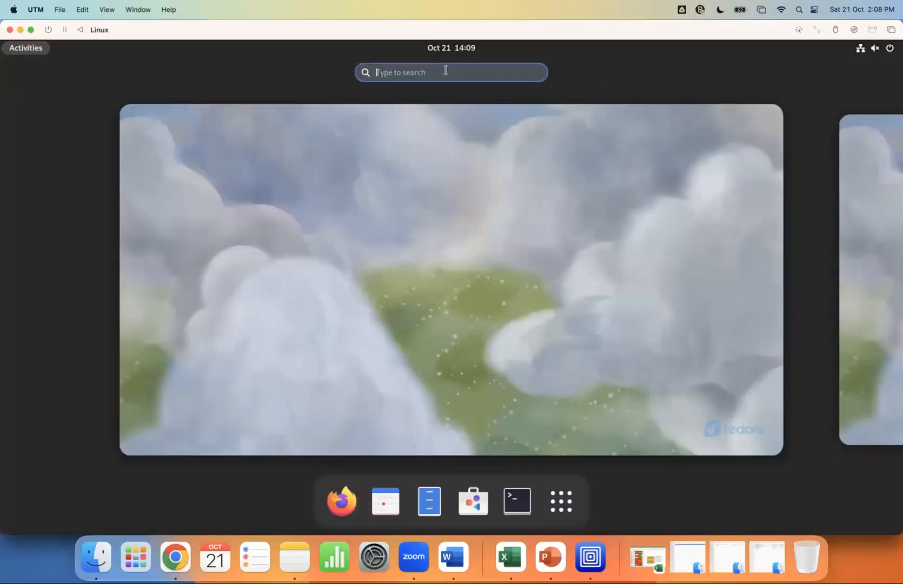
type("ter")
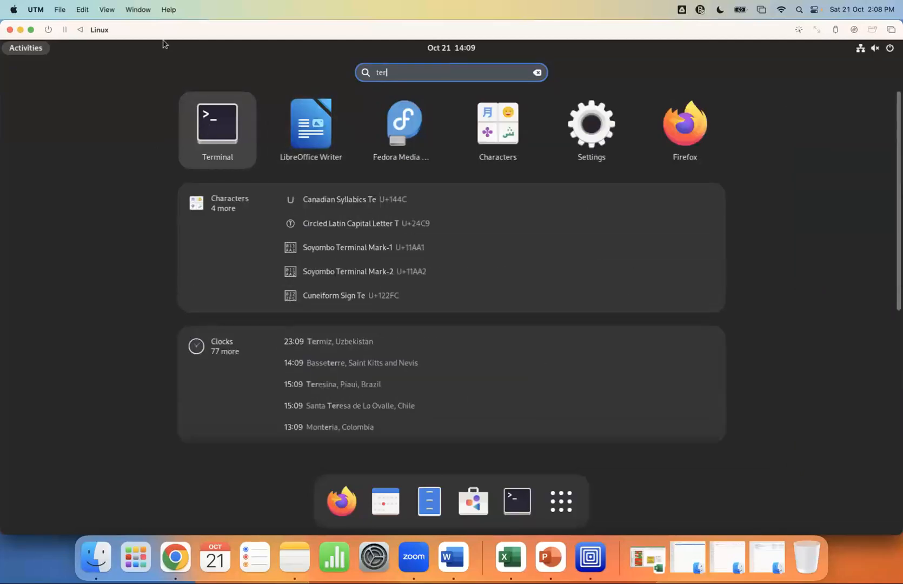
left_click(16, 54)
left_click(17, 54)
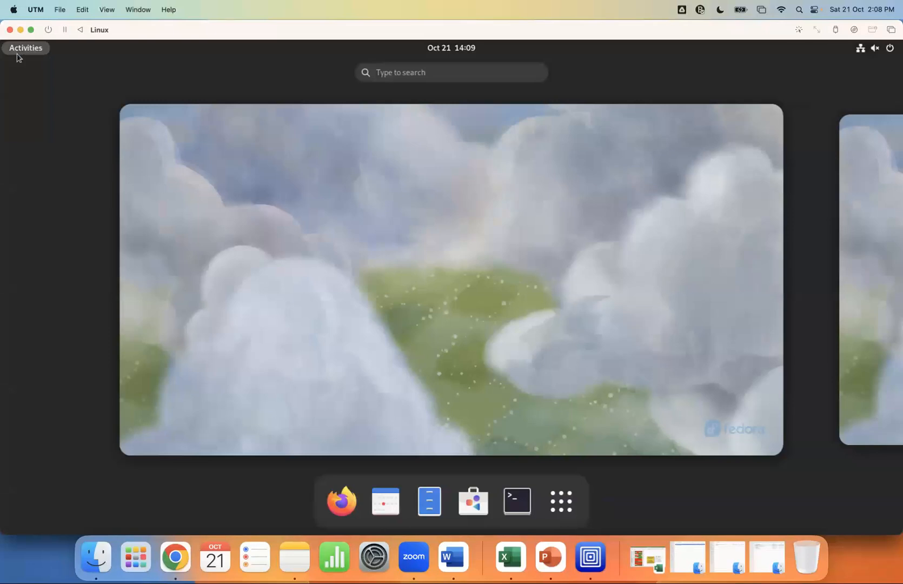
left_click(524, 503)
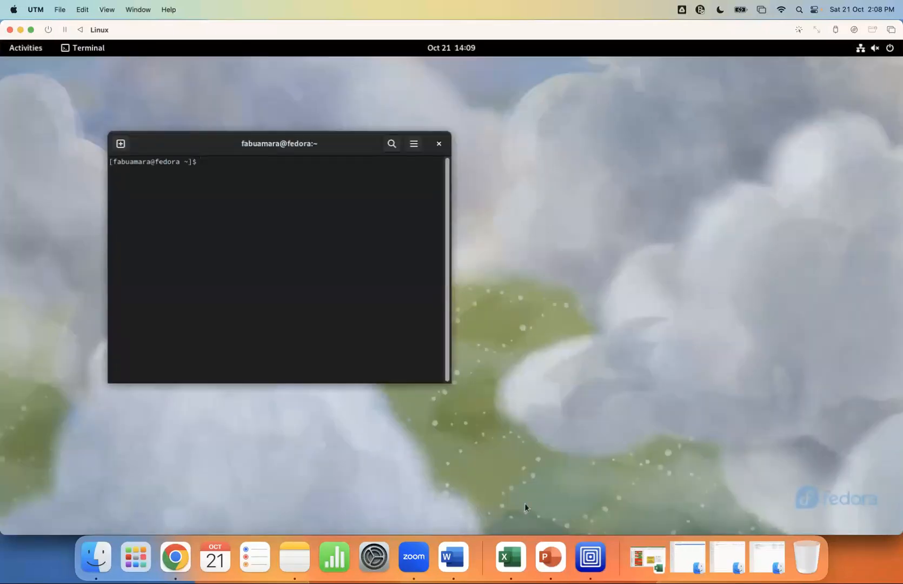
Move and widen Terminal, run sudo passwd root, and enter the sudo and new root passwords
left_click_drag(355, 143, 410, 107)
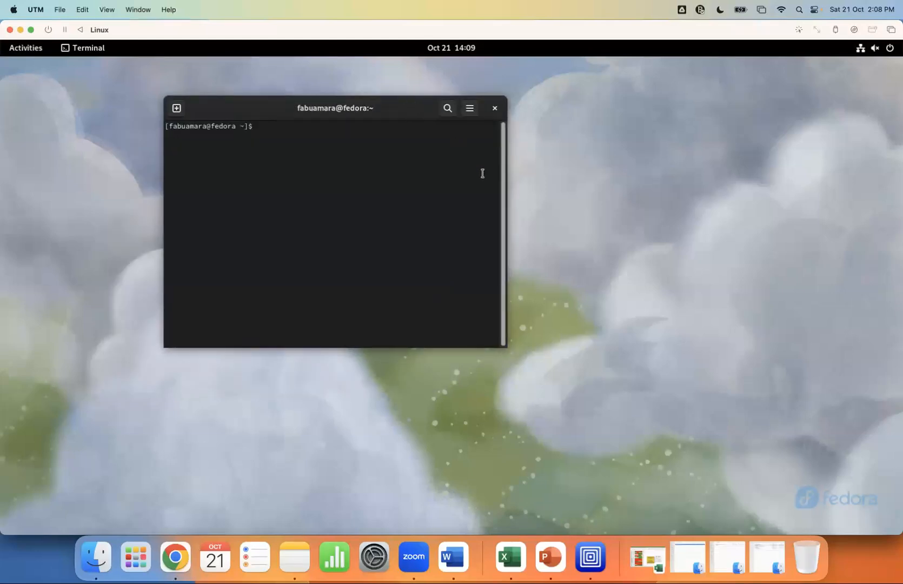
left_click_drag(504, 187, 674, 197)
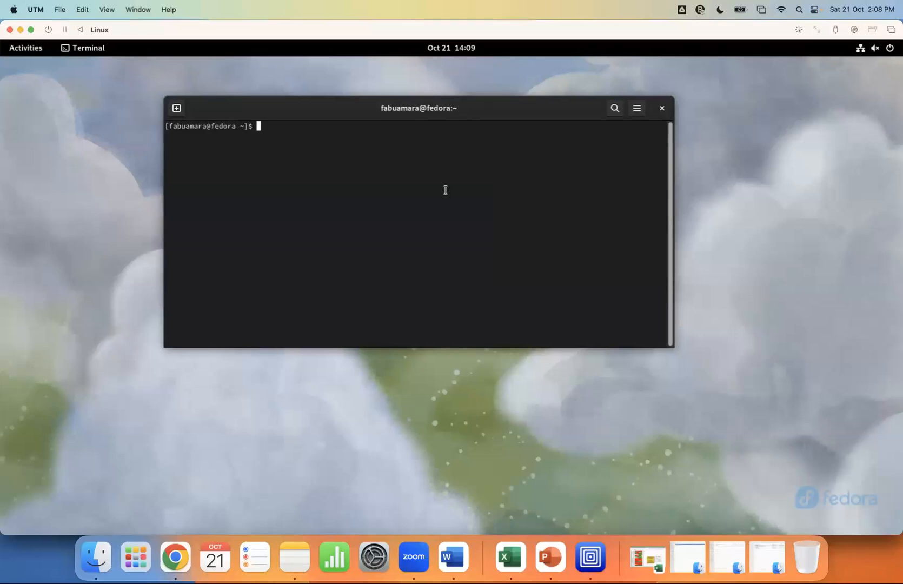
type("sudo passwd root")
key("Return")
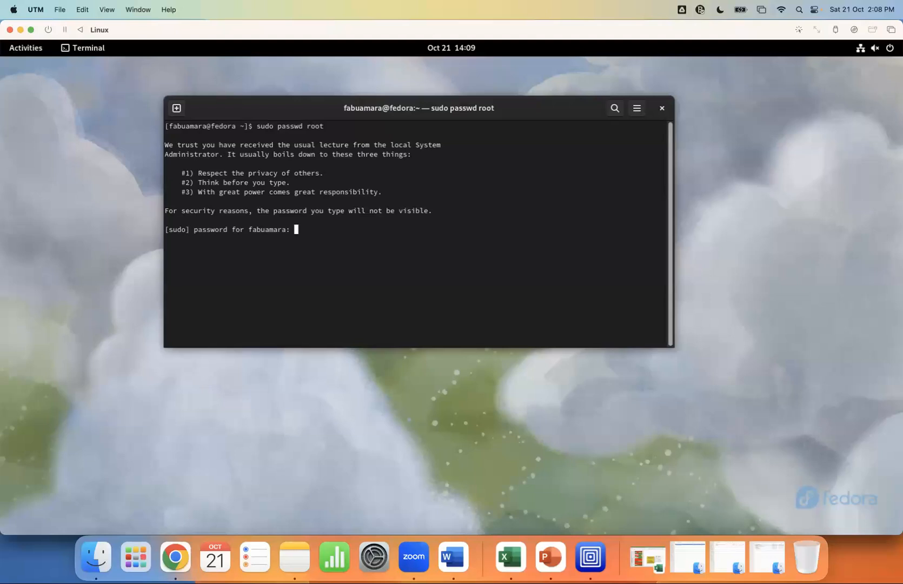
key("Return")
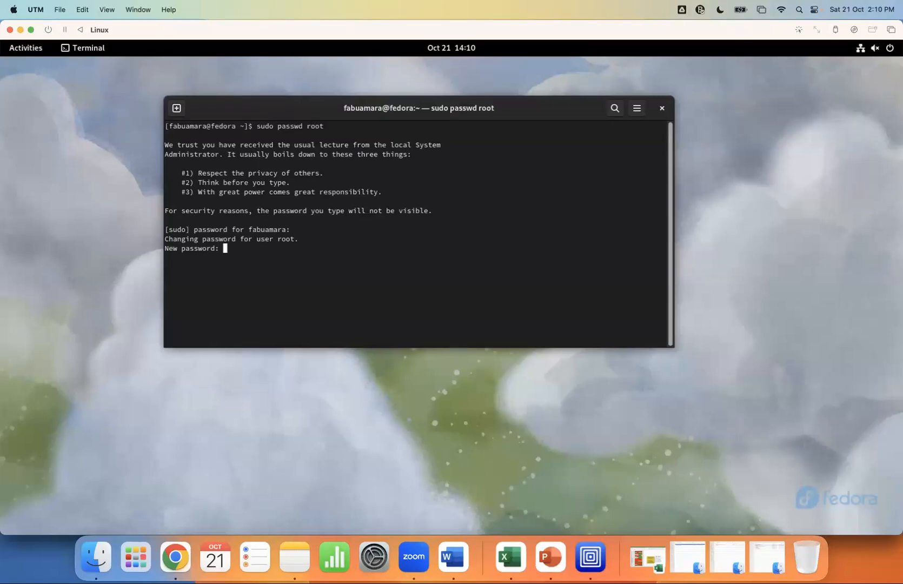
key("Return")
key("Return")
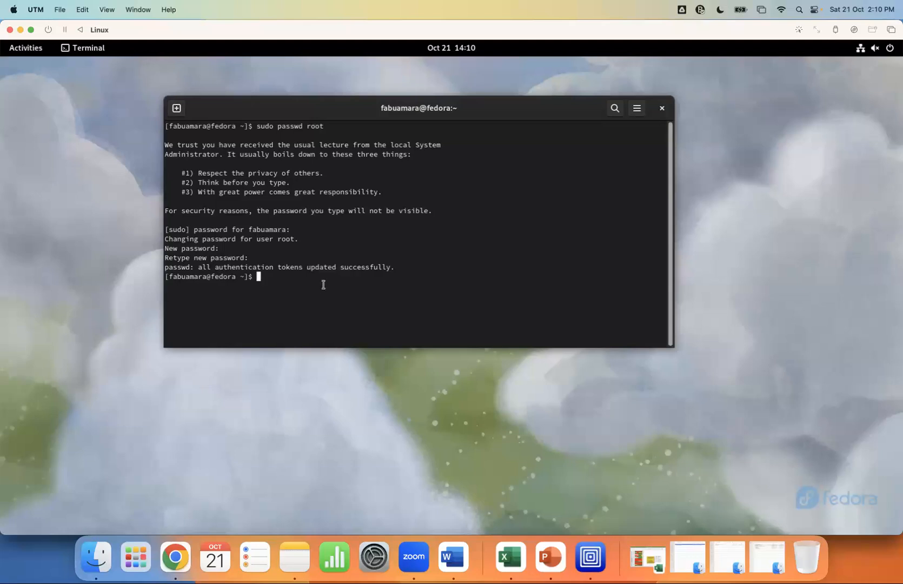
Power off the Fedora guest using Power Off in the system status menu, and confirm
left_click(889, 50)
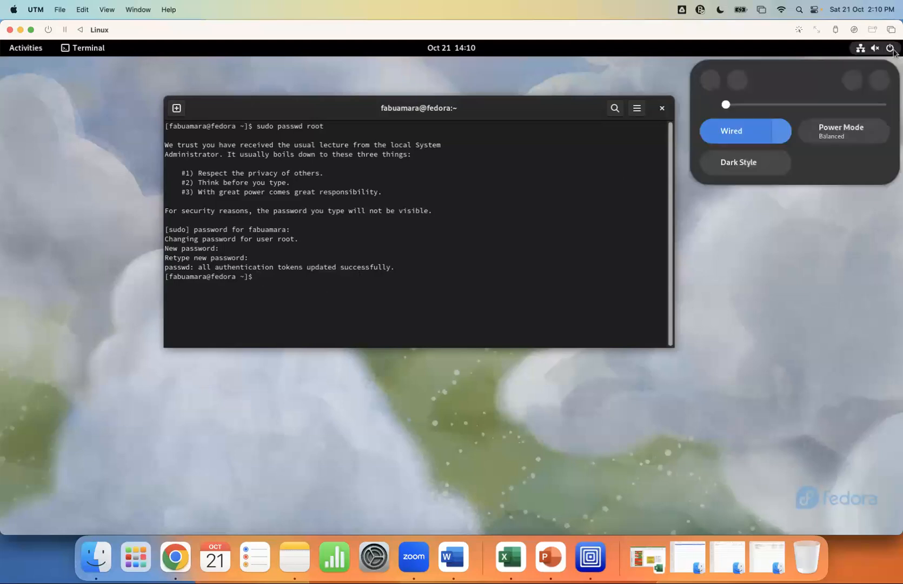
left_click(879, 80)
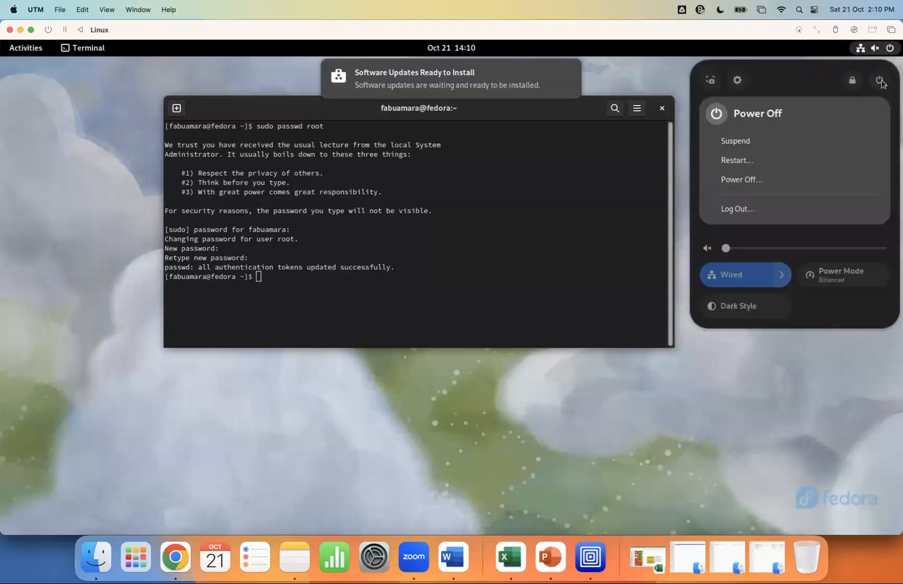
left_click(743, 184)
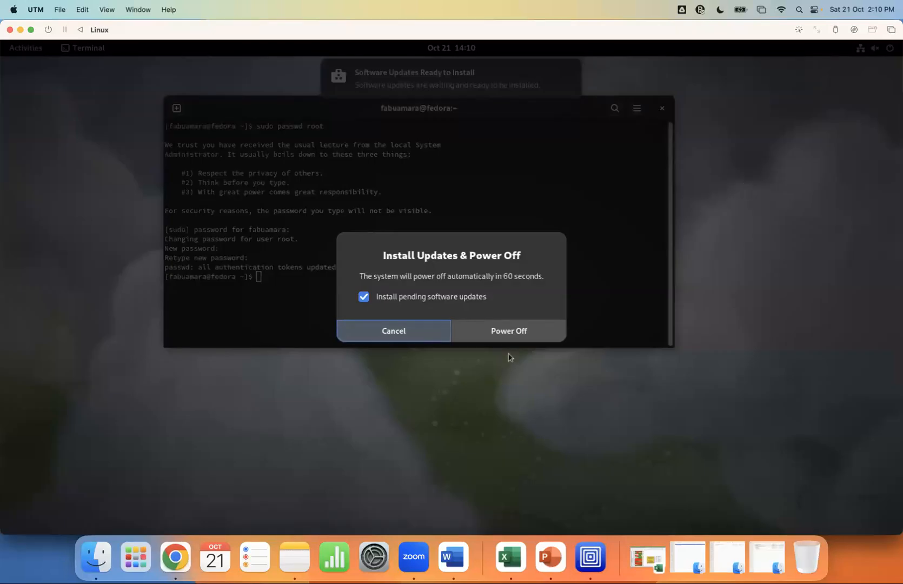
left_click(506, 335)
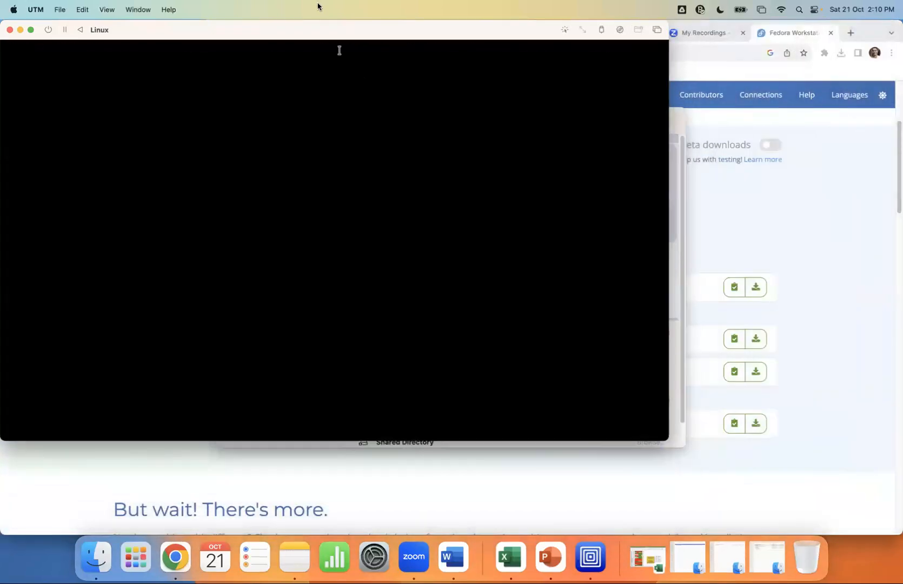